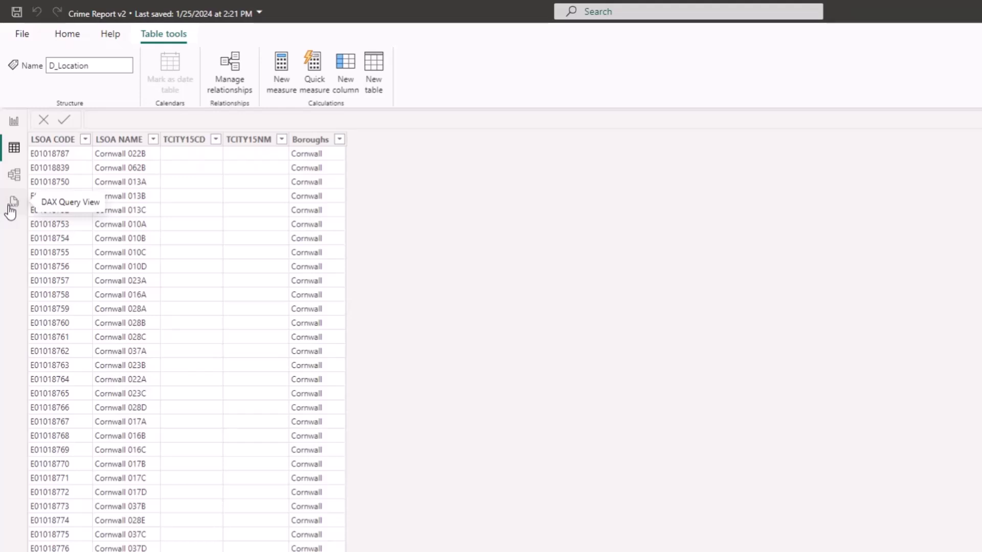
In DAX query view, replace the existing query with EVALUATE on the first line.
click(10, 207)
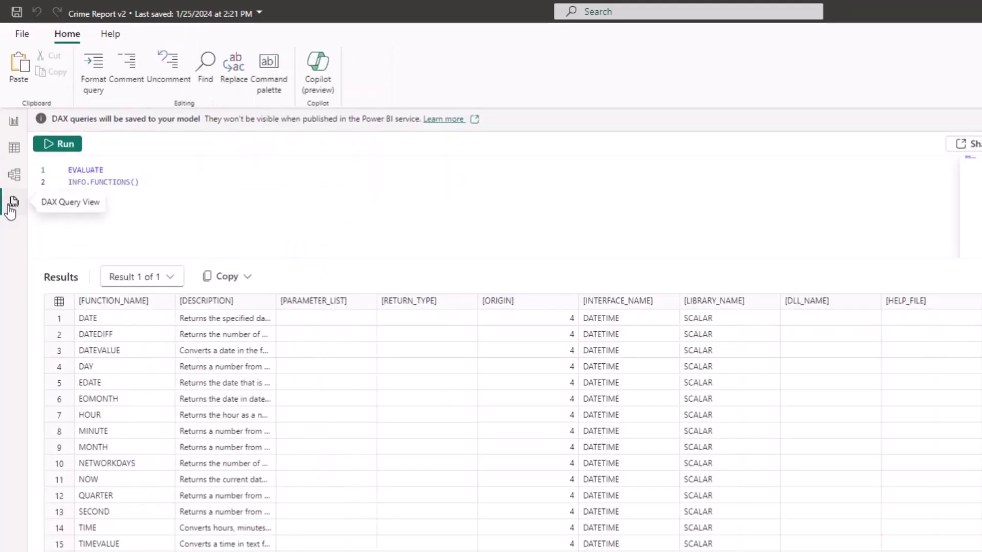
click(139, 182)
drag(143, 179, 50, 174)
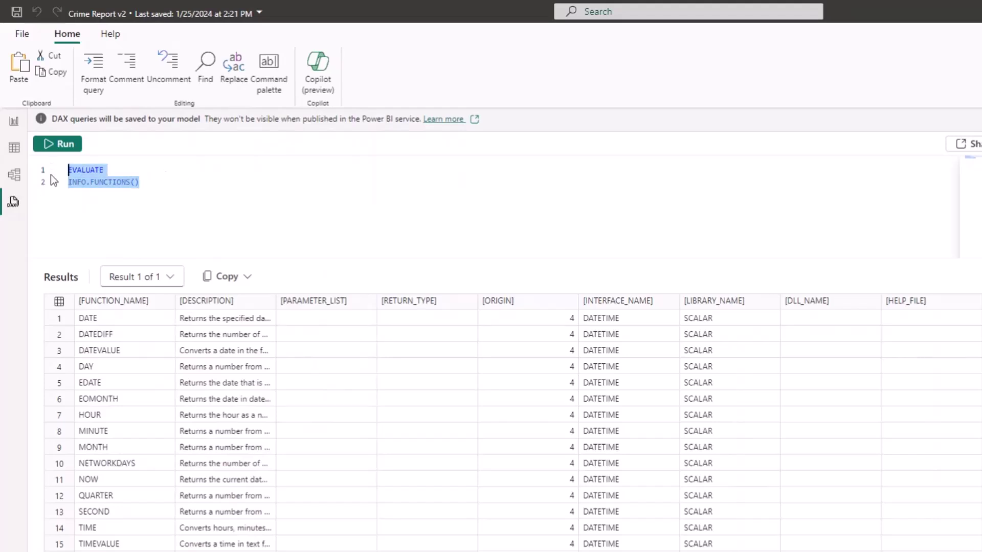
key(Delete)
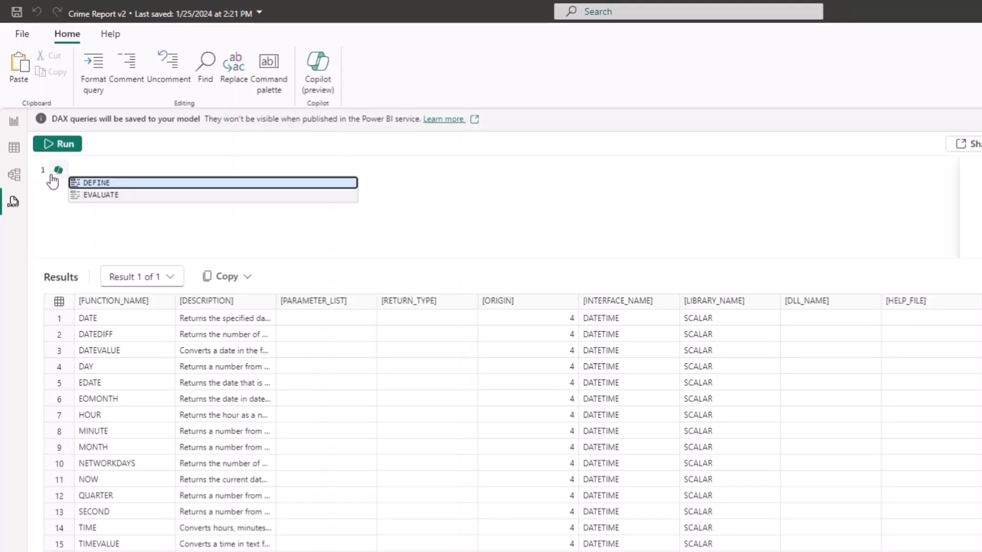
click(105, 196)
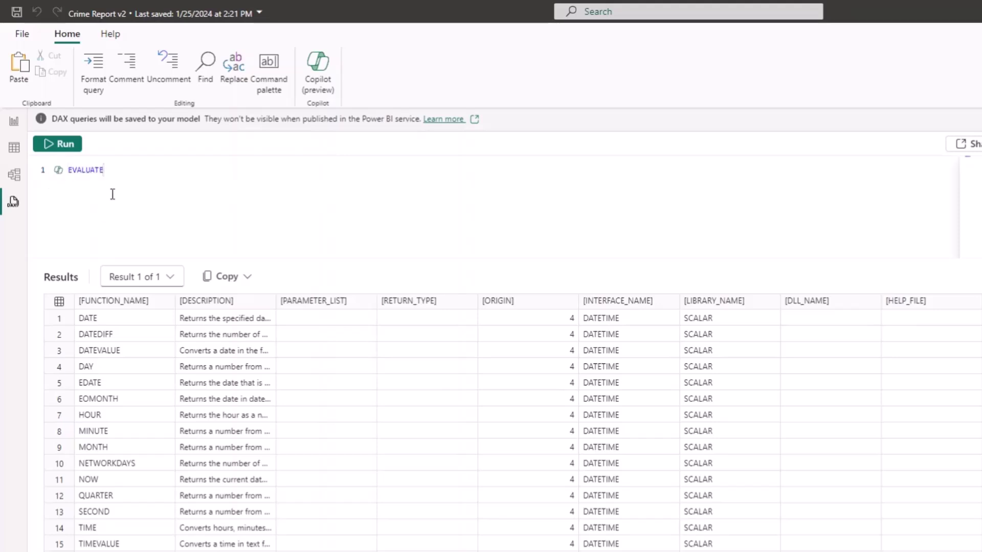
key(Return)
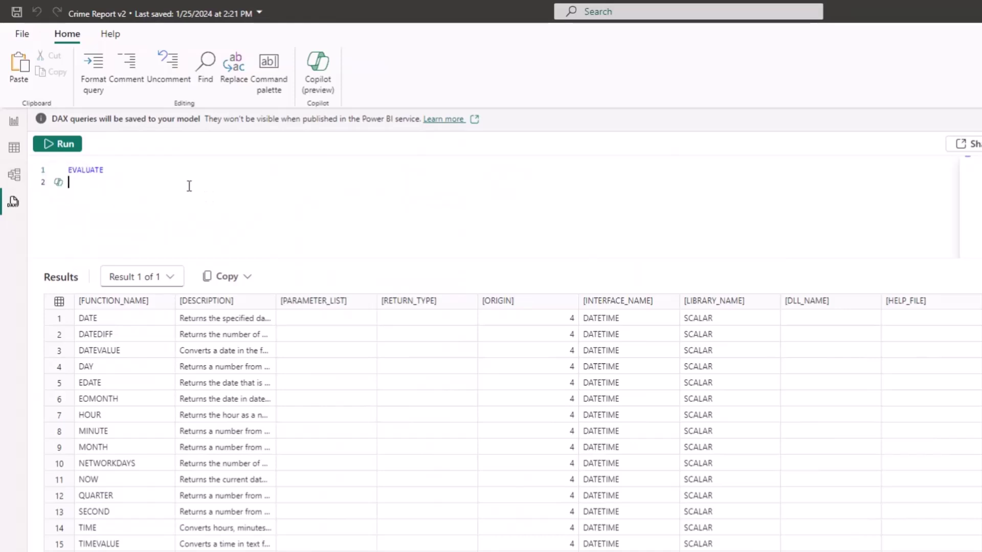
Add INFO.FUNCTIONS on the second line using autocomplete.
text(info)
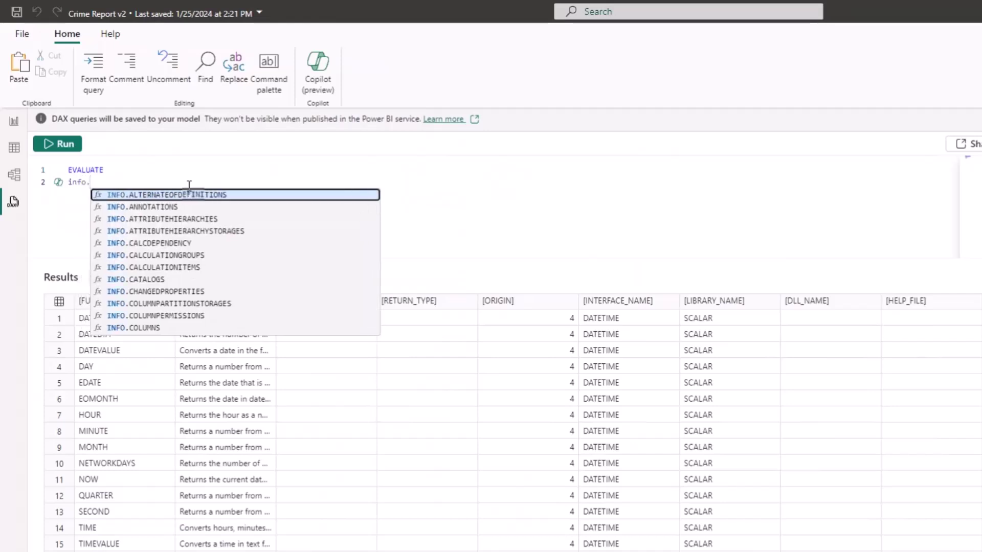
text(.)
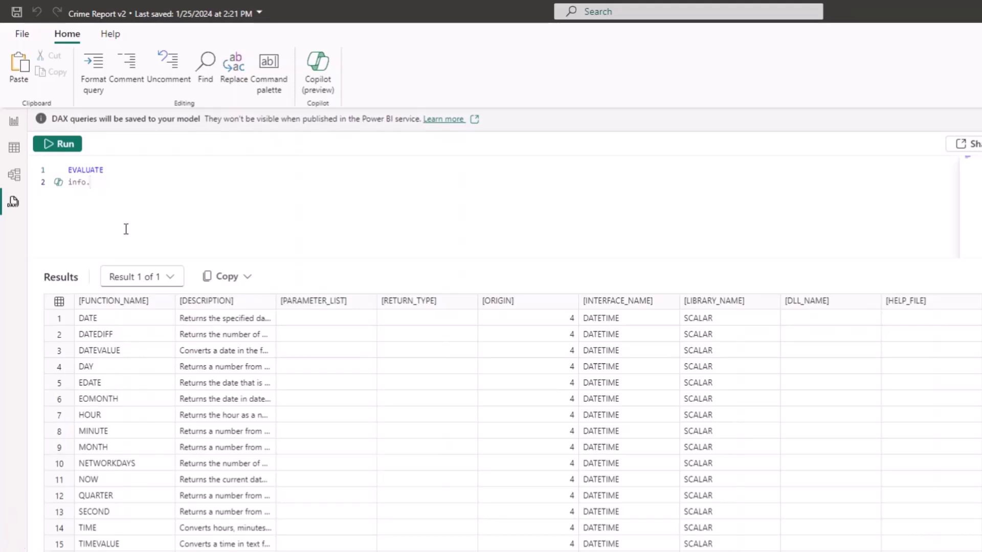
key(BackSpace)
key(BackSpace)
key(BackSpace)
key(BackSpace)
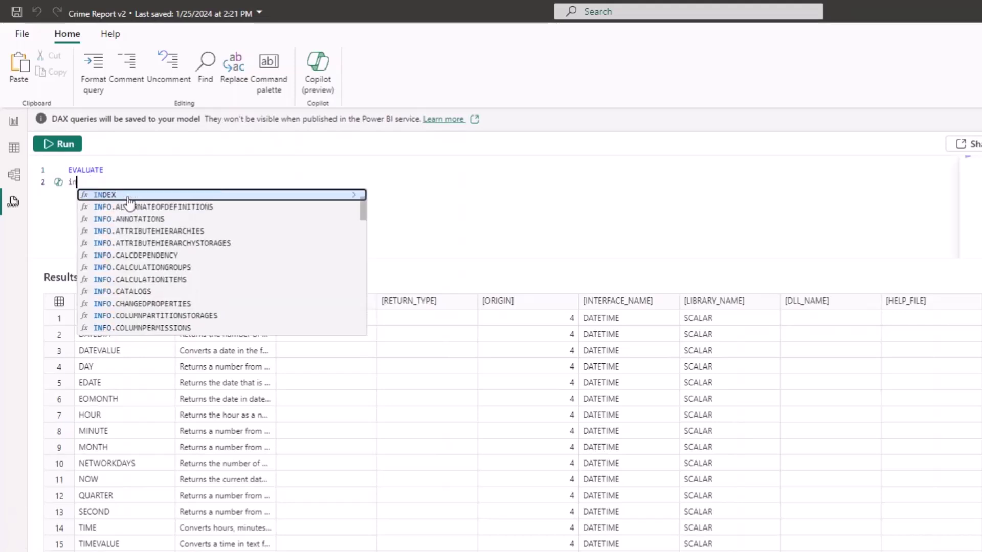
text(nfo)
key(BackSpace)
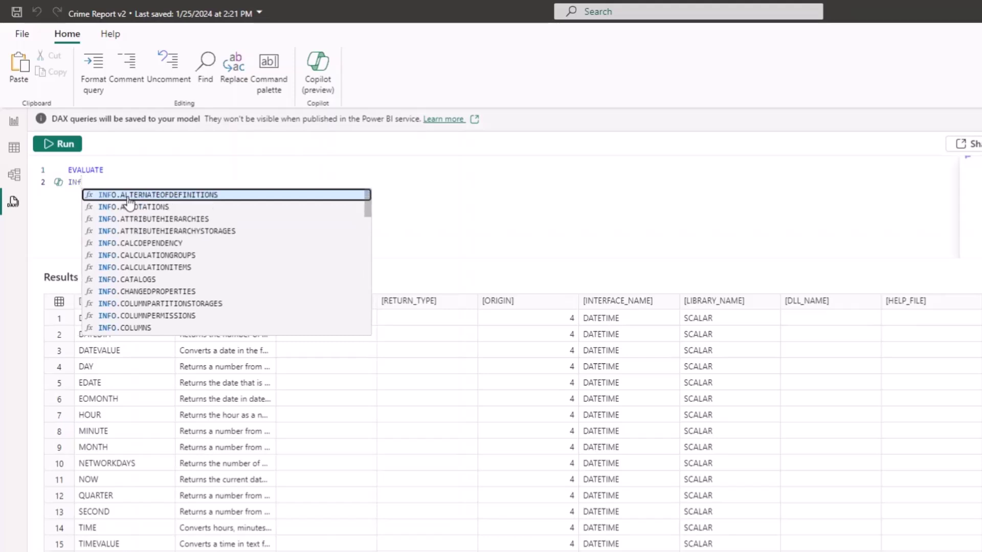
text(o.)
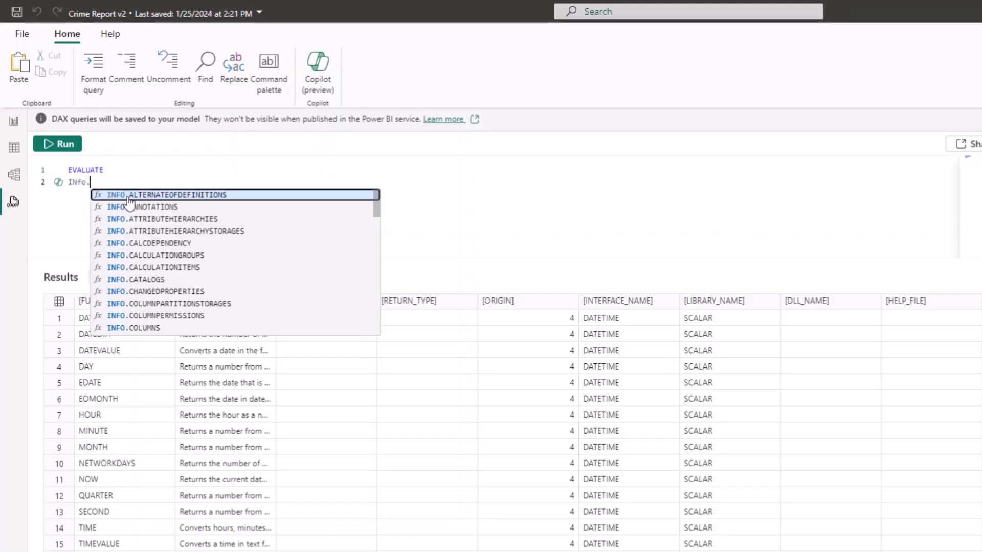
text(func)
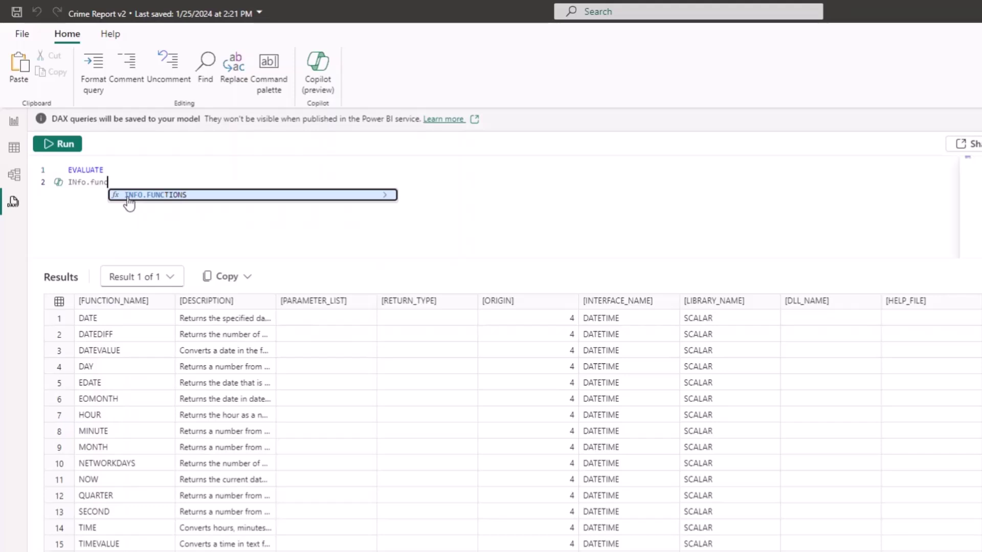
click(128, 196)
Close the bracket, run EVALUATE INFO.FUNCTIONS() and scroll through the function list.
text())
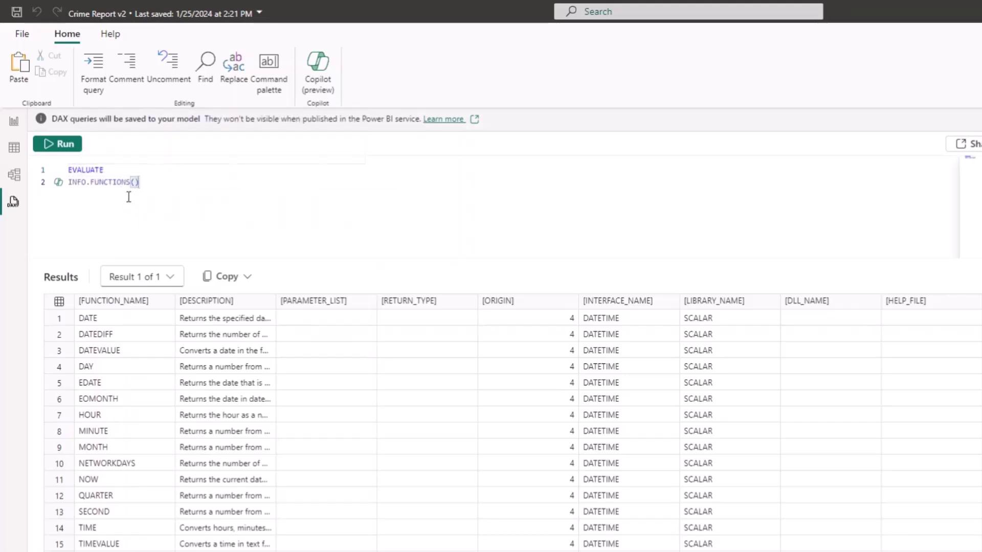
click(57, 144)
scroll(428, 458, down, 10)
scroll(265, 480, down, 20)
scroll(324, 514, up, 20)
scroll(272, 484, up, 8)
Widen the DESCRIPTION column and copy the entire results table.
drag(272, 305, 674, 351)
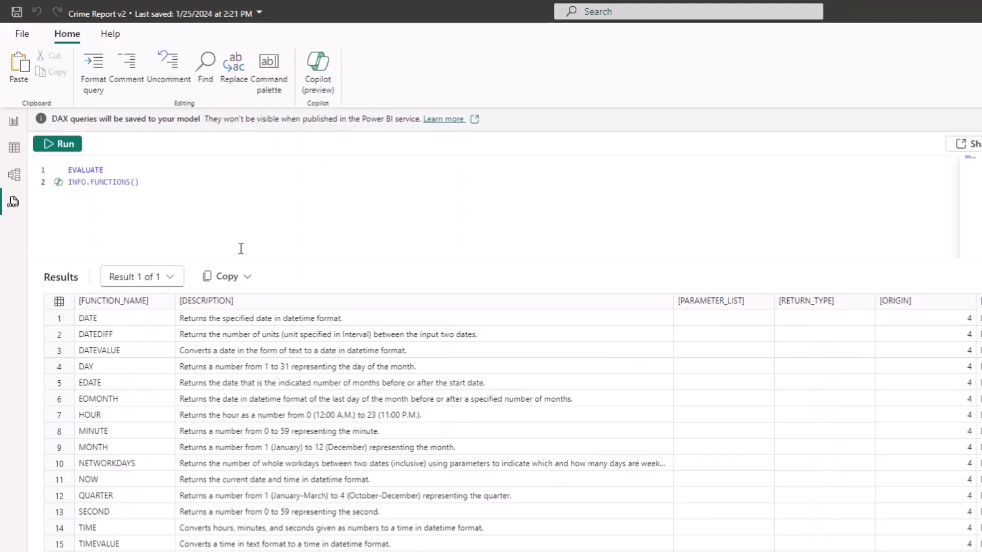
click(221, 277)
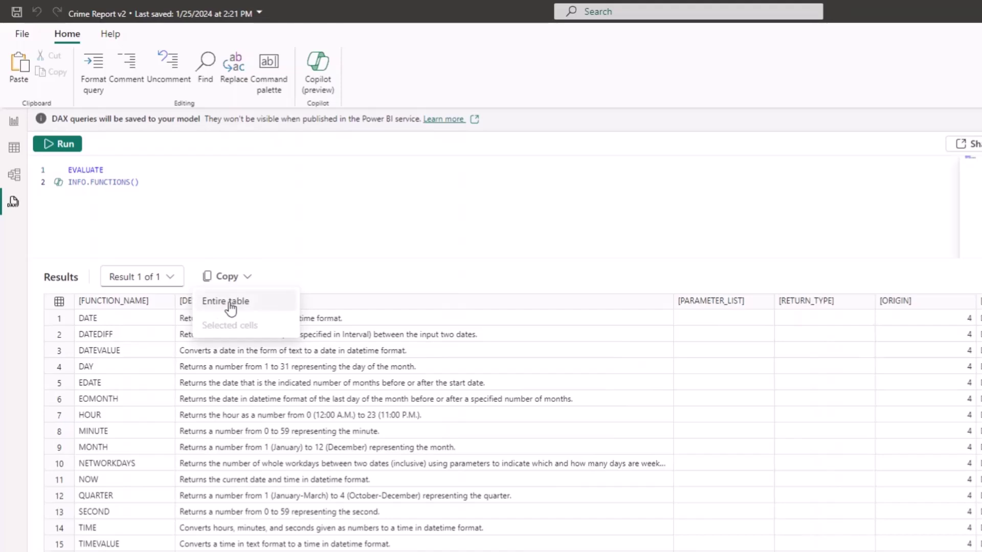
click(220, 301)
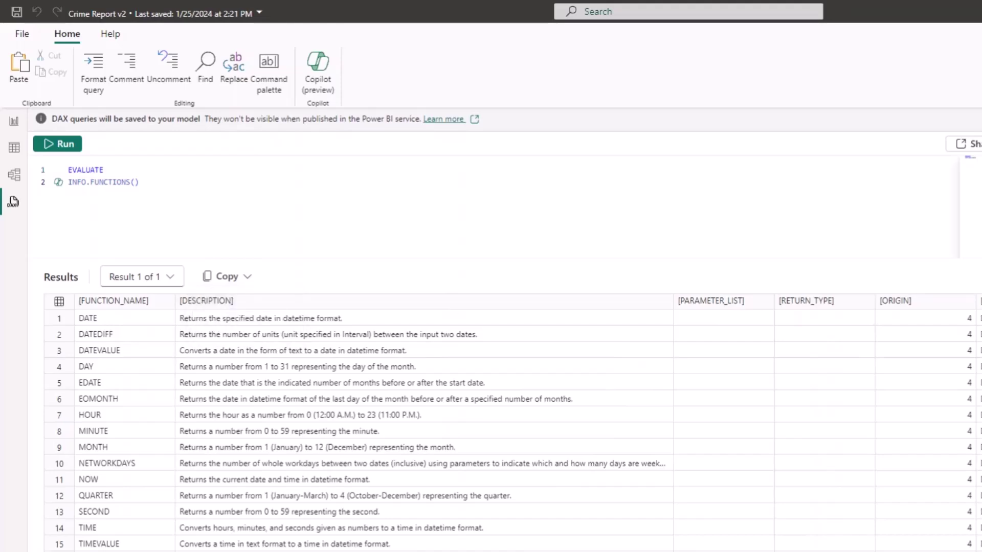
Bring the DAX FUNCTIONS workbook up maximized and go to the pivot table sheet.
key(alt+Tab)
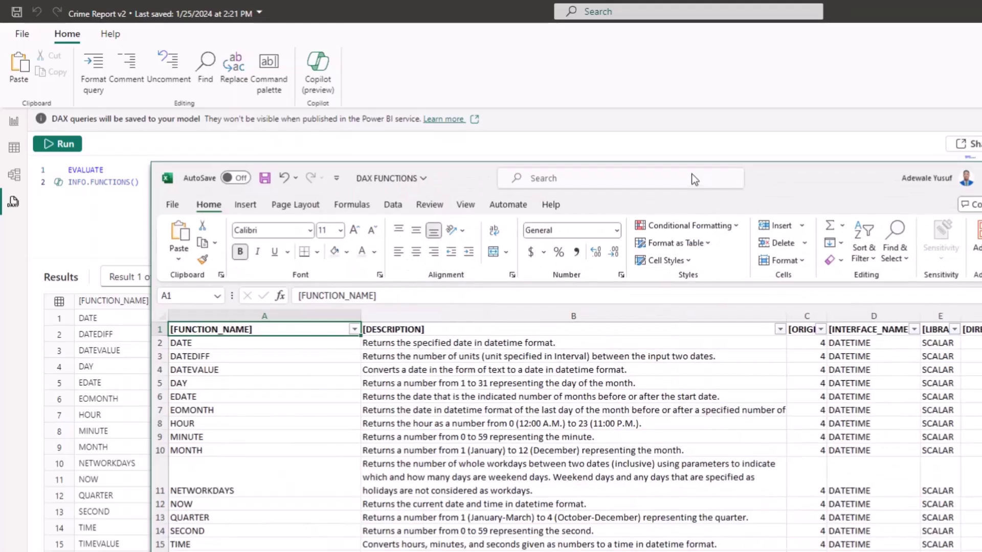
drag(692, 176, 688, 87)
double_click(735, 99)
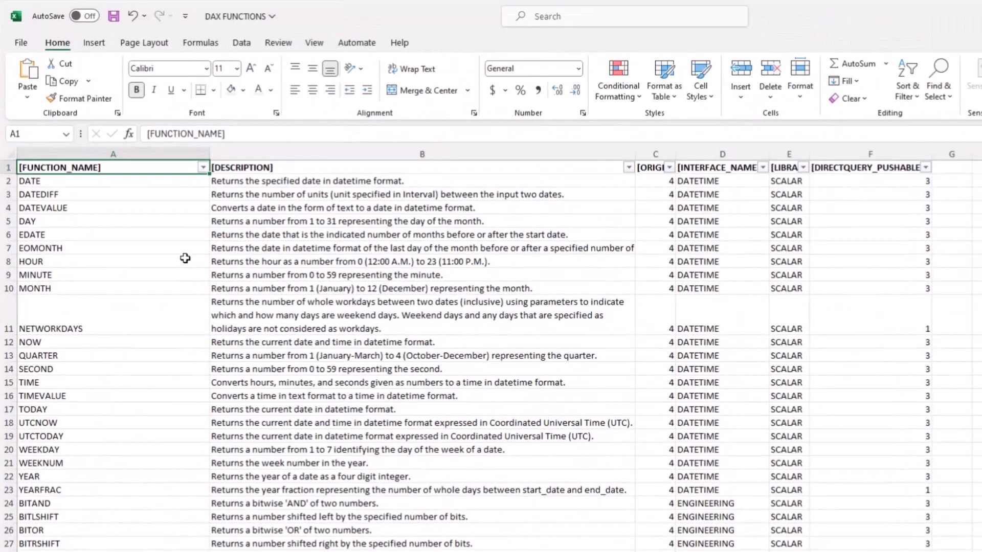
scroll(167, 340, down, 19)
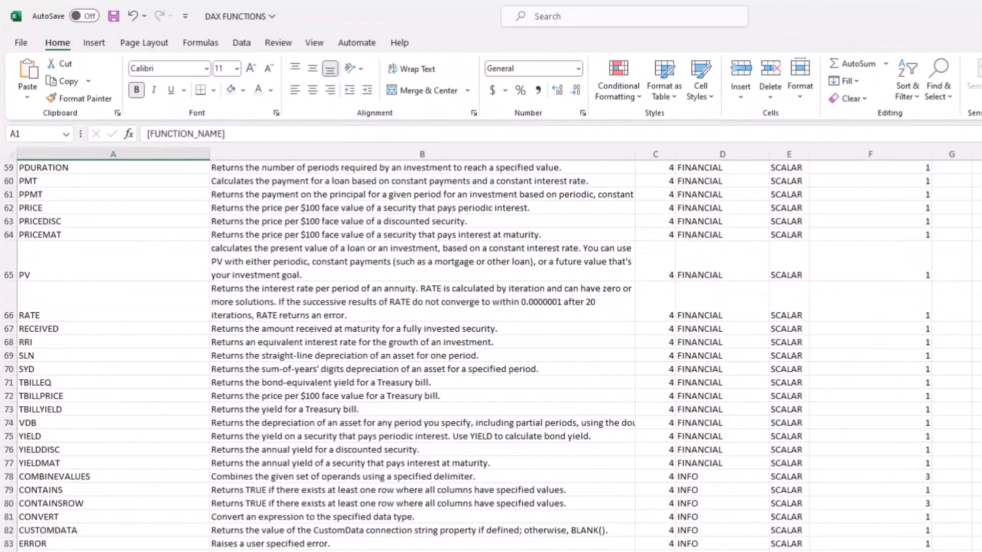
key(ctrl+Page_Up)
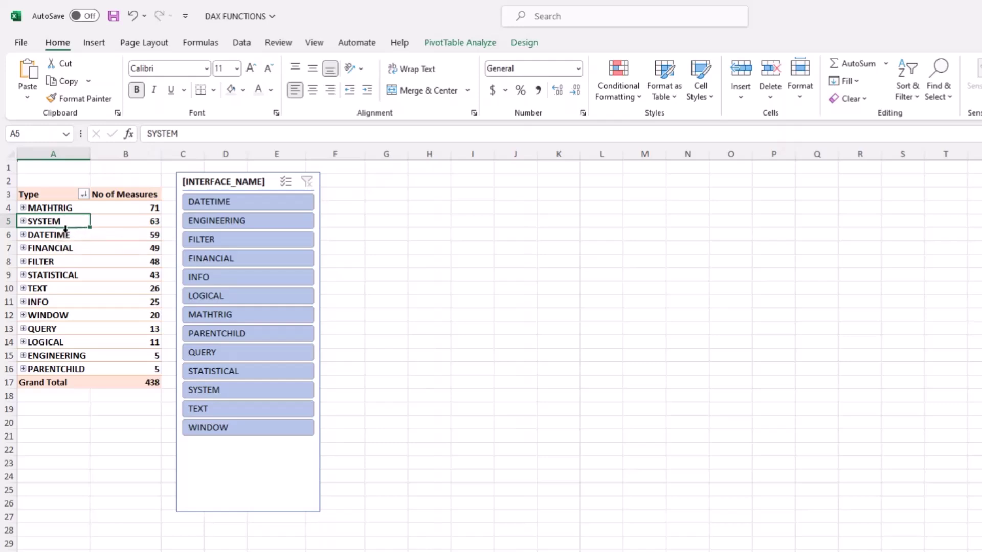
Expand SYSTEM, then COLUMNSTATISTICS to reveal its description.
click(24, 223)
scroll(202, 412, down, 2)
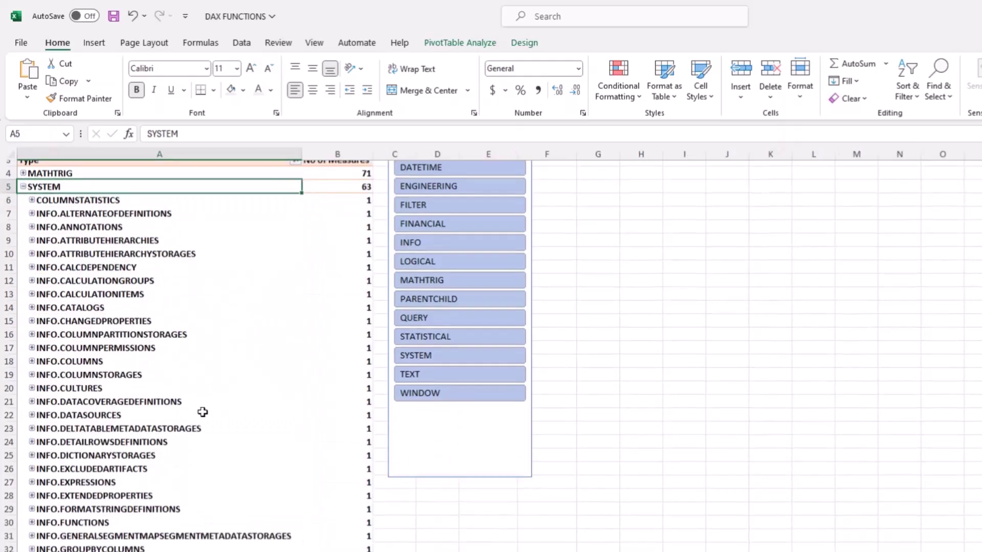
scroll(202, 412, up, 2)
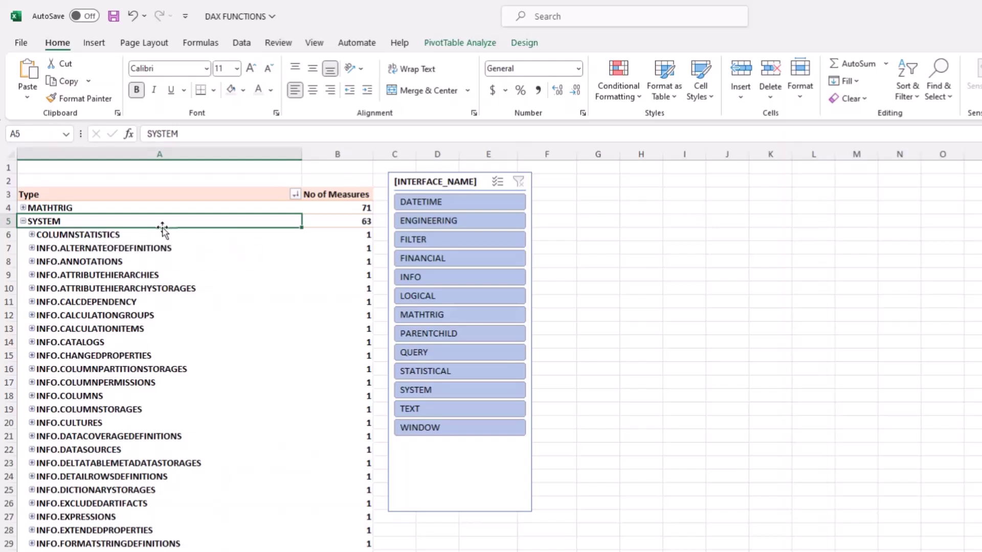
click(32, 234)
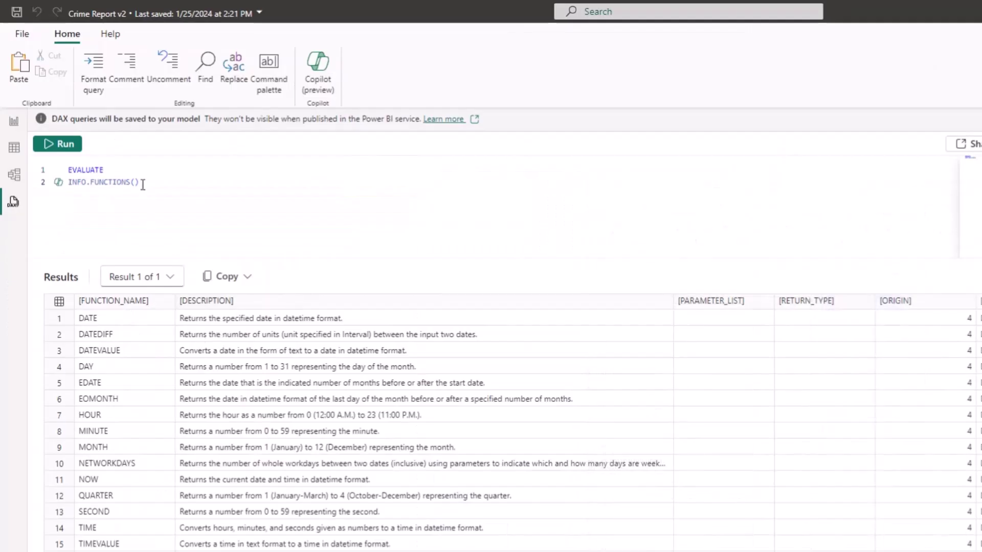
Change the query to EVALUATE COLUMNSTATISTICS() and run it for per-column Min, Max and Cardinality.
click(146, 184)
key(BackSpace)
key(BackSpace)
key(BackSpace)
key(BackSpace)
key(BackSpace)
key(BackSpace)
key(BackSpace)
key(BackSpace)
key(BackSpace)
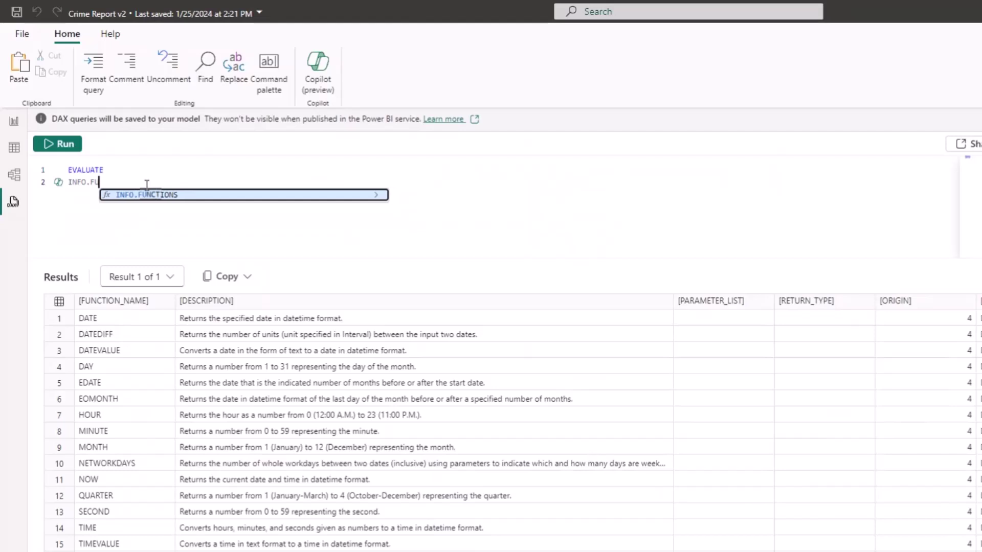
key(BackSpace)
key(BackSpace)
key(BackSpace)
key(BackSpace)
key(BackSpace)
key(BackSpace)
key(BackSpace)
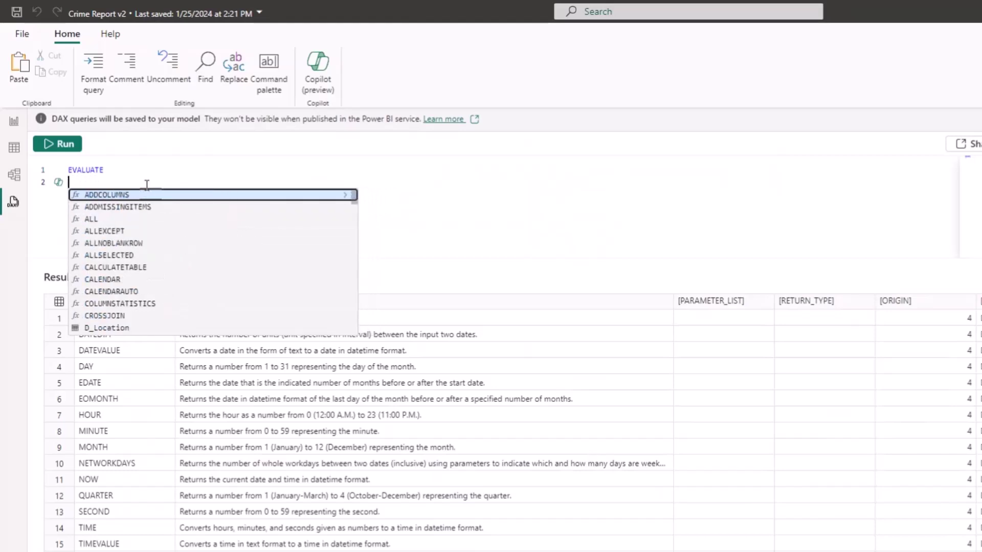
text(colu)
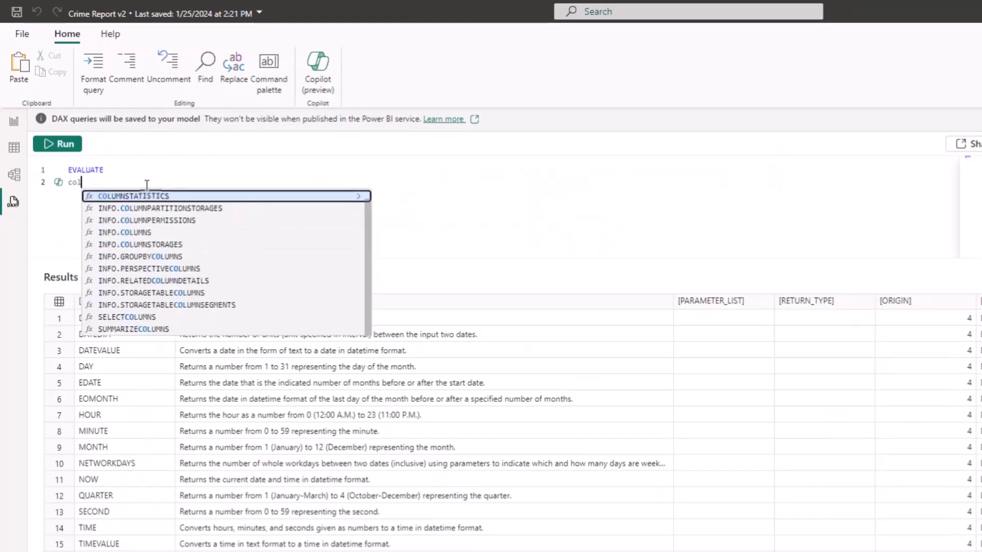
key(Tab)
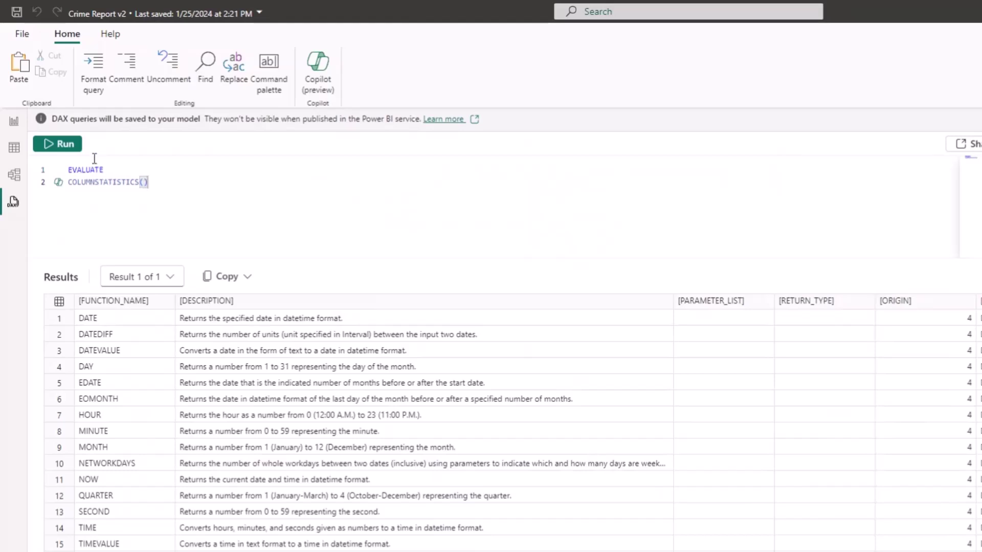
click(76, 145)
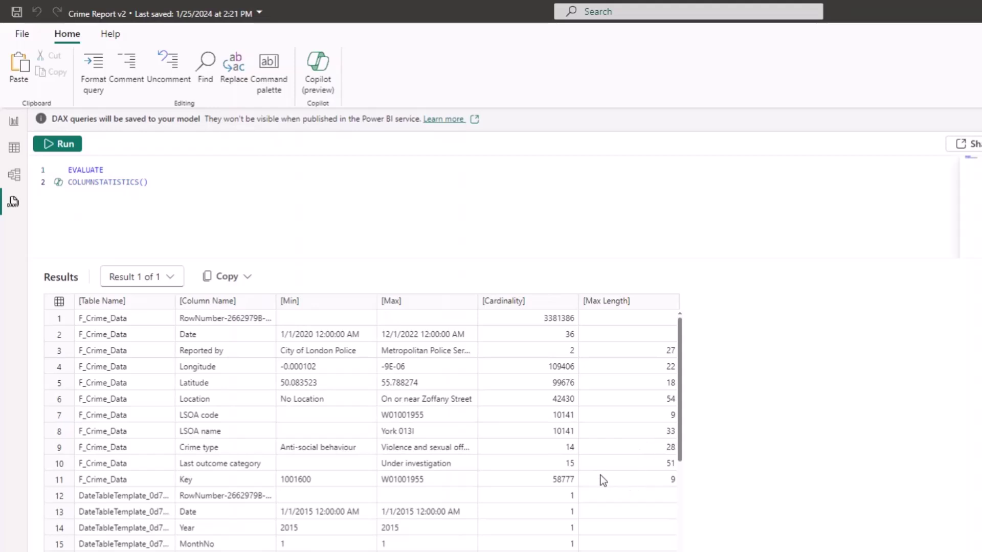
Change the query to EVALUATE INFO.COLUMNS() and run it to list column metadata.
click(165, 182)
key(BackSpace)
key(BackSpace)
key(BackSpace)
key(BackSpace)
key(BackSpace)
key(BackSpace)
key(BackSpace)
key(BackSpace)
key(BackSpace)
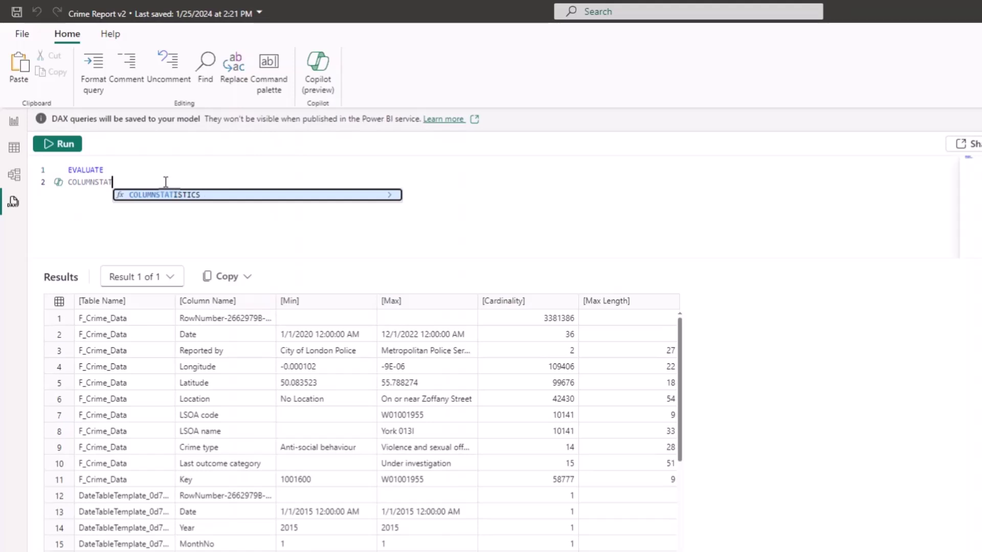
key(BackSpace)
key(BackSpace)
key(BackSpace)
key(BackSpace)
key(BackSpace)
key(BackSpace)
key(BackSpace)
key(BackSpace)
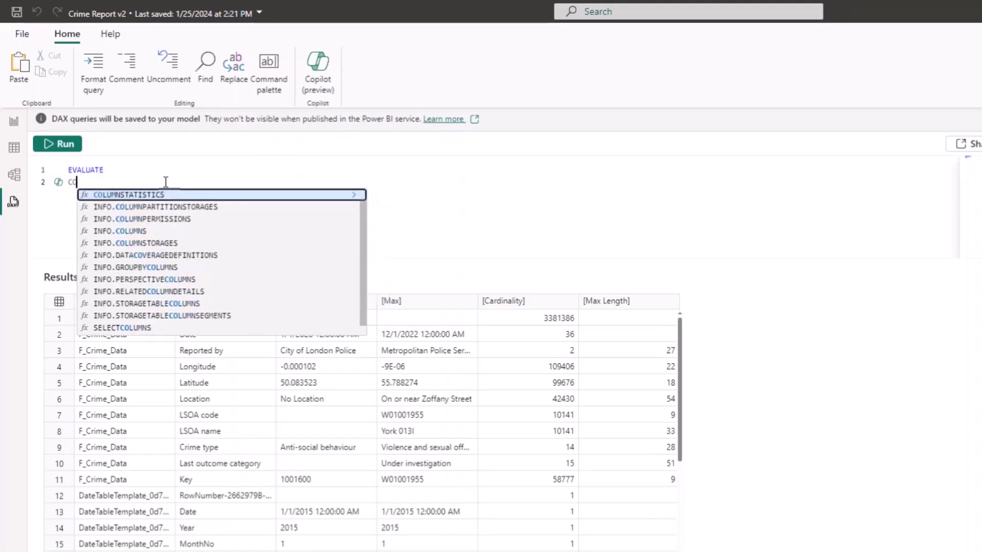
key(BackSpace)
text(info)
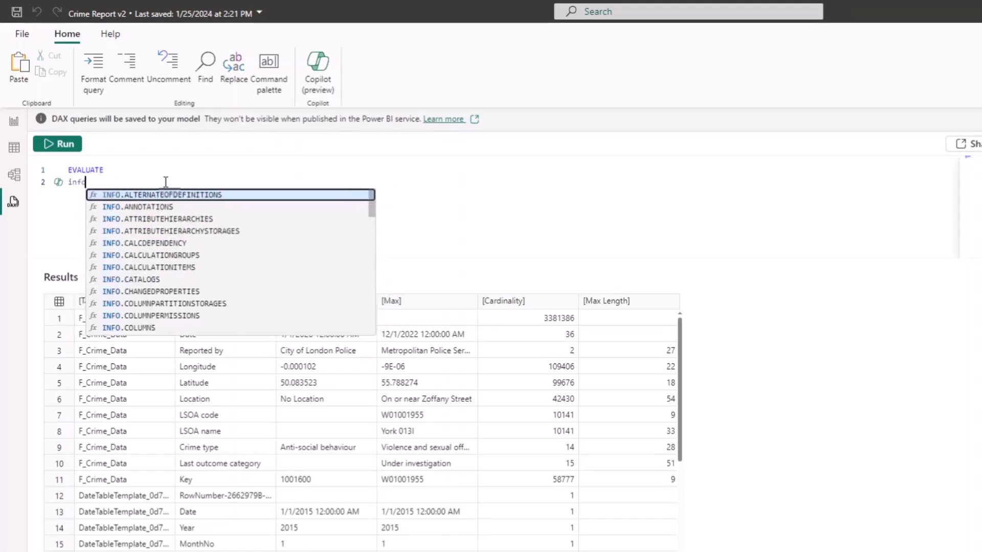
text(.)
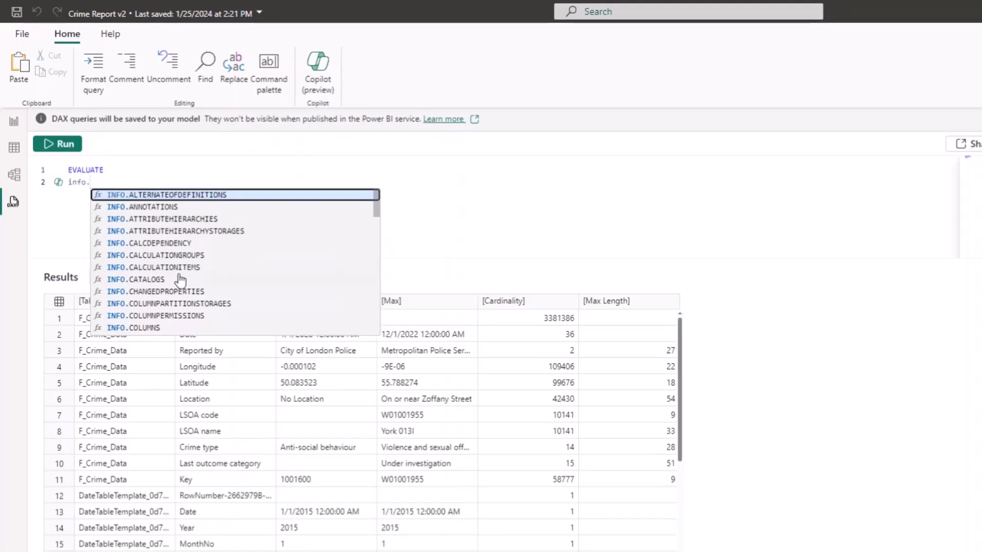
scroll(180, 279, down, 2)
click(148, 257)
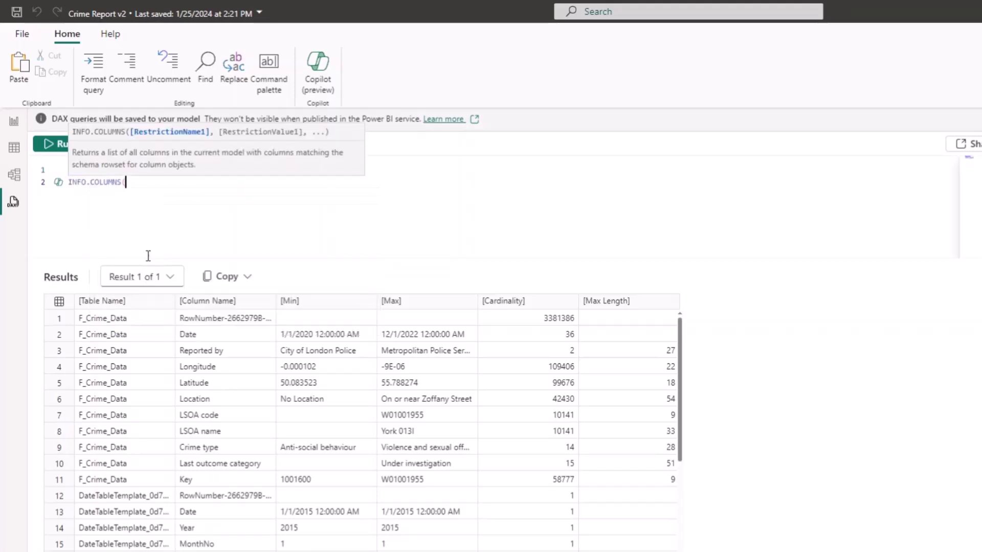
text())
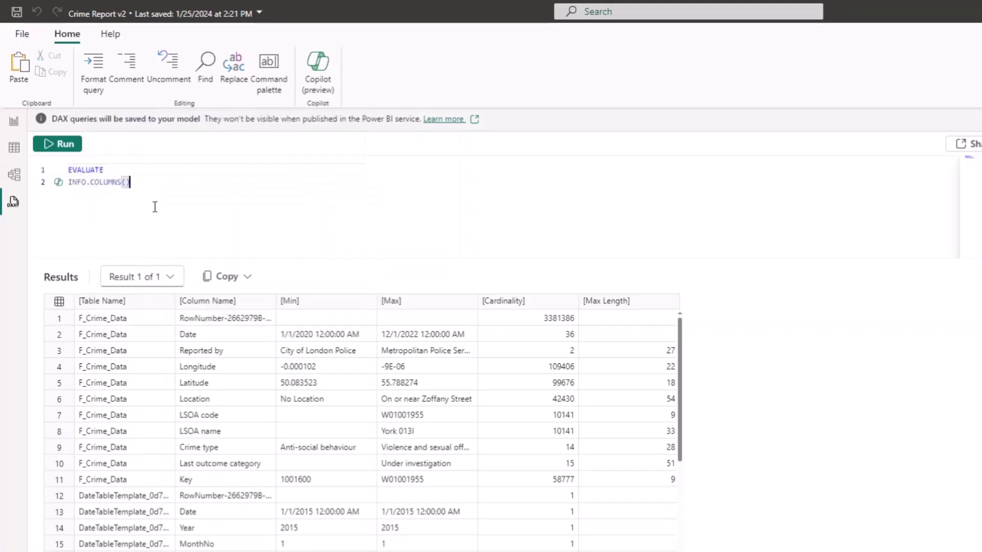
click(54, 143)
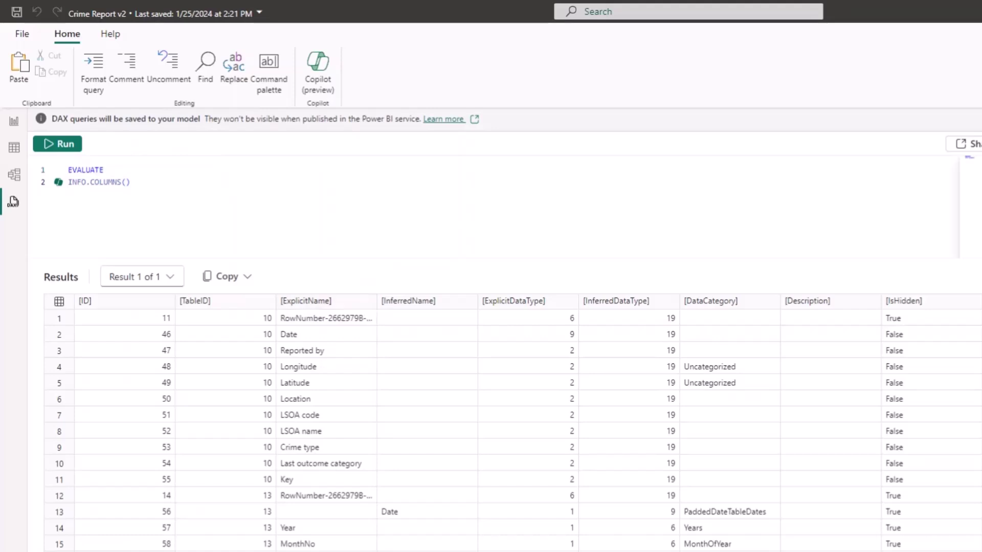
Scroll across the INFO.COLUMNS results to review all metadata columns.
scroll(511, 424, right, 5)
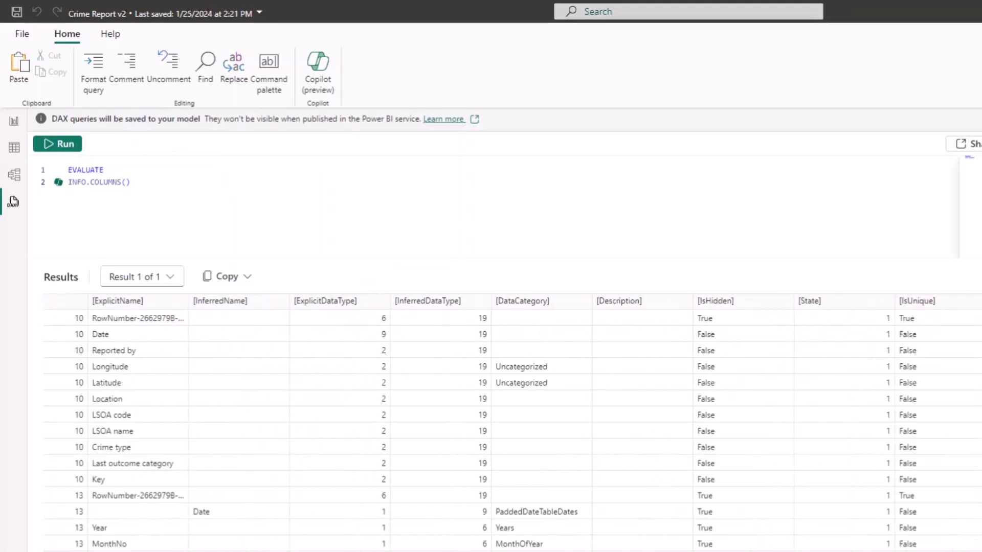
scroll(511, 425, right, 5)
scroll(511, 424, right, 10)
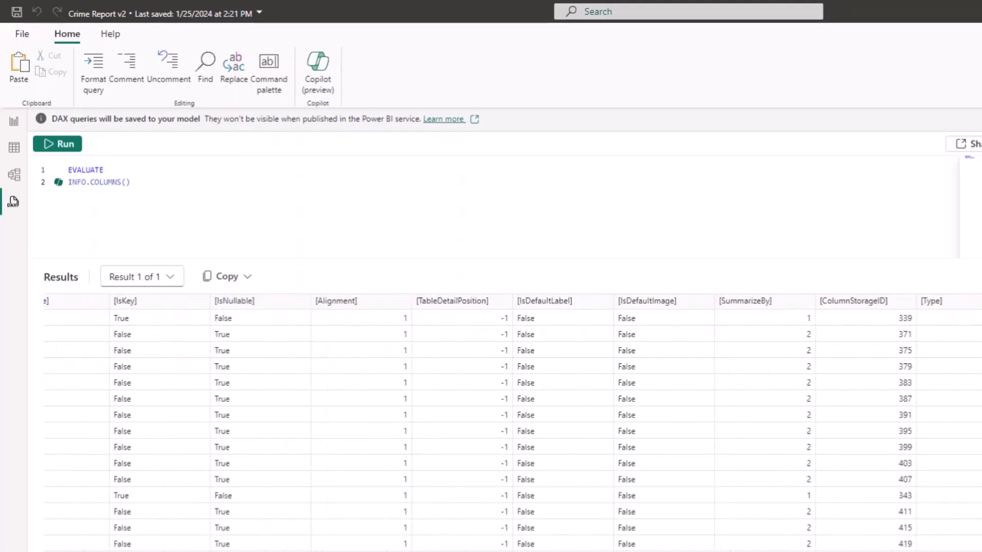
scroll(511, 424, right, 6)
scroll(512, 424, right, 2)
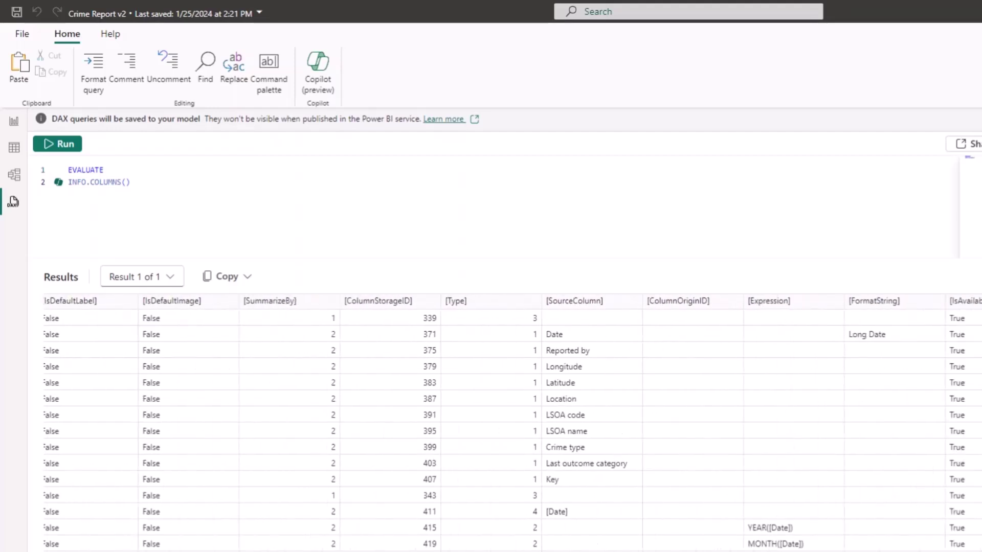
scroll(512, 424, right, 4)
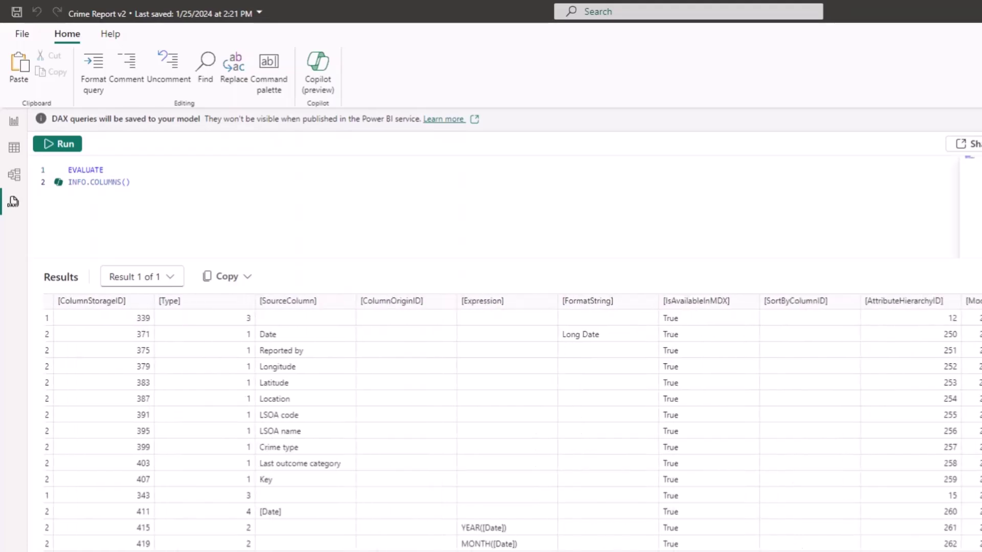
scroll(512, 424, right, 6)
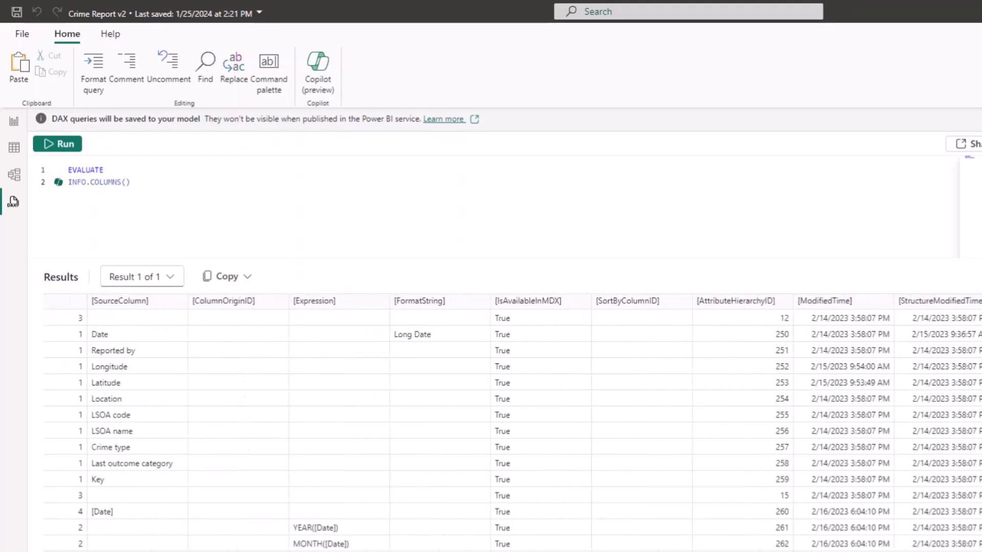
scroll(511, 424, right, 2)
scroll(512, 424, left, 20)
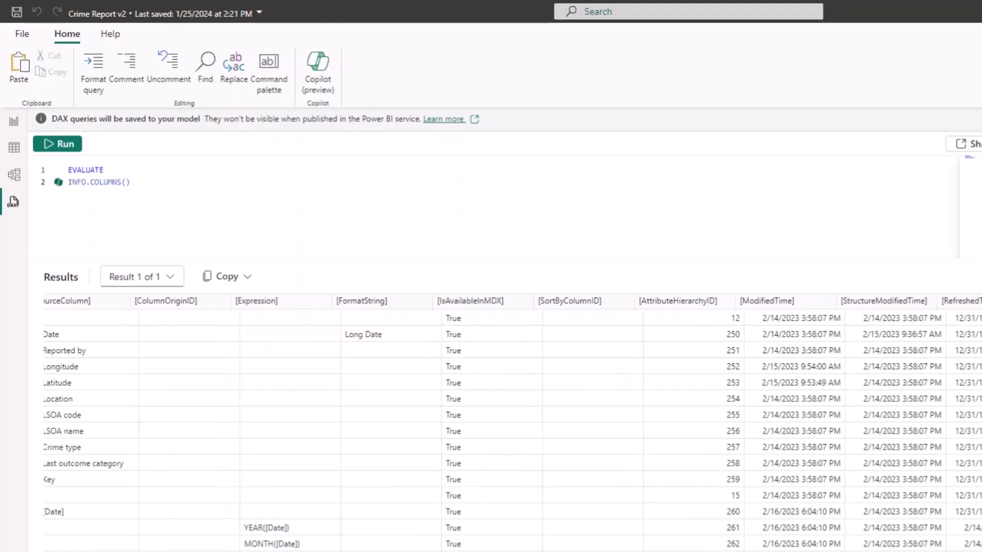
scroll(511, 425, left, 14)
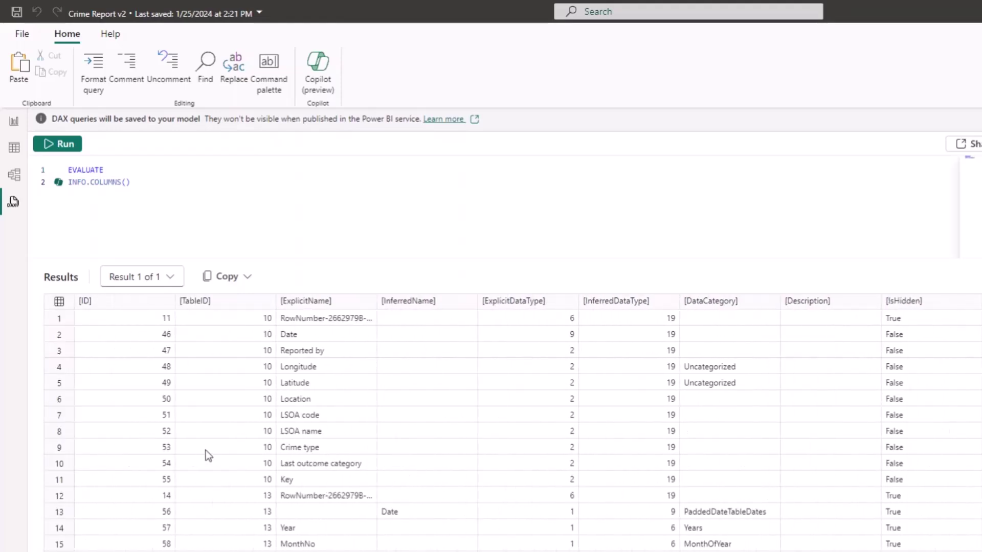
Change the query to EVALUATE INFO.MEASURES() and run it.
click(204, 190)
key(BackSpace)
key(BackSpace)
key(BackSpace)
key(BackSpace)
key(BackSpace)
key(BackSpace)
key(BackSpace)
key(BackSpace)
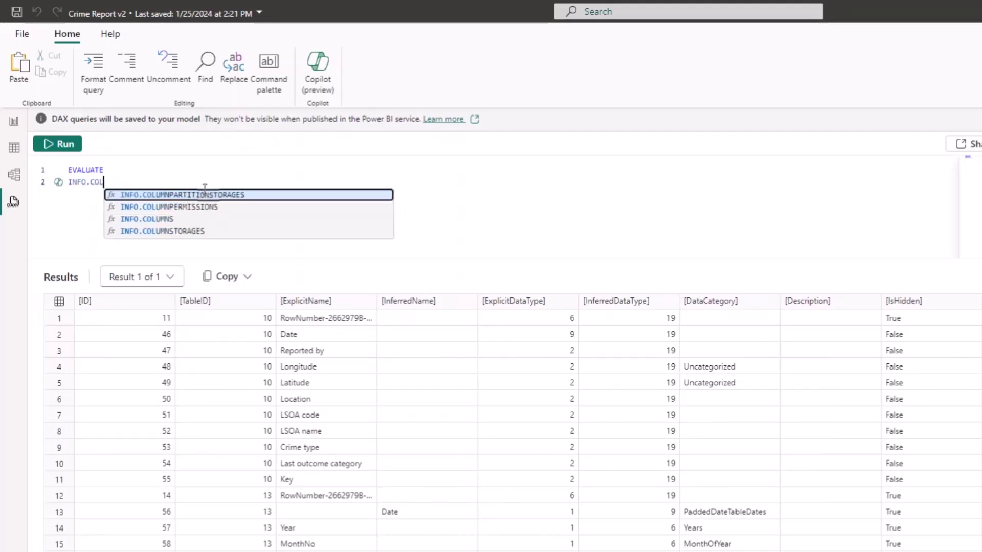
key(BackSpace)
text(mas)
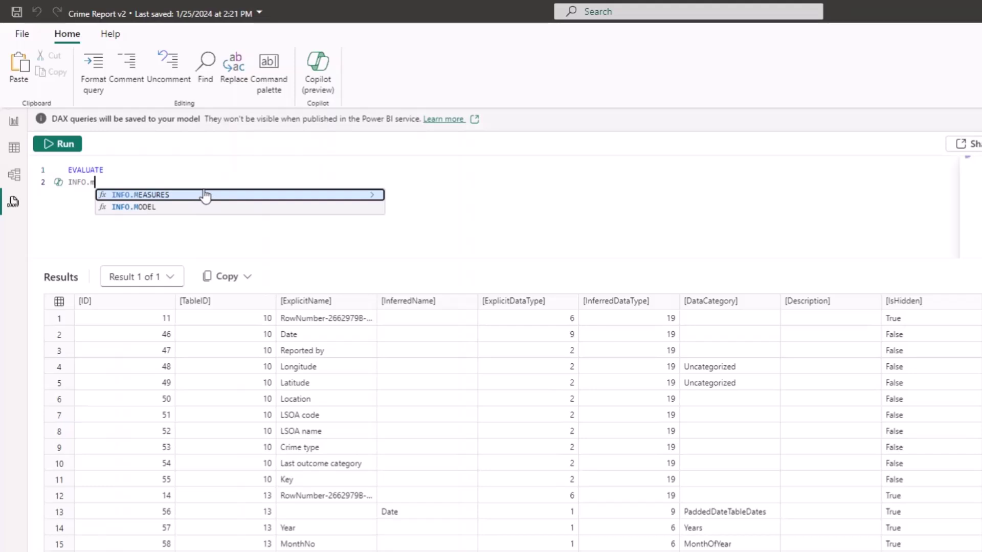
key(BackSpace)
key(BackSpace)
text(e)
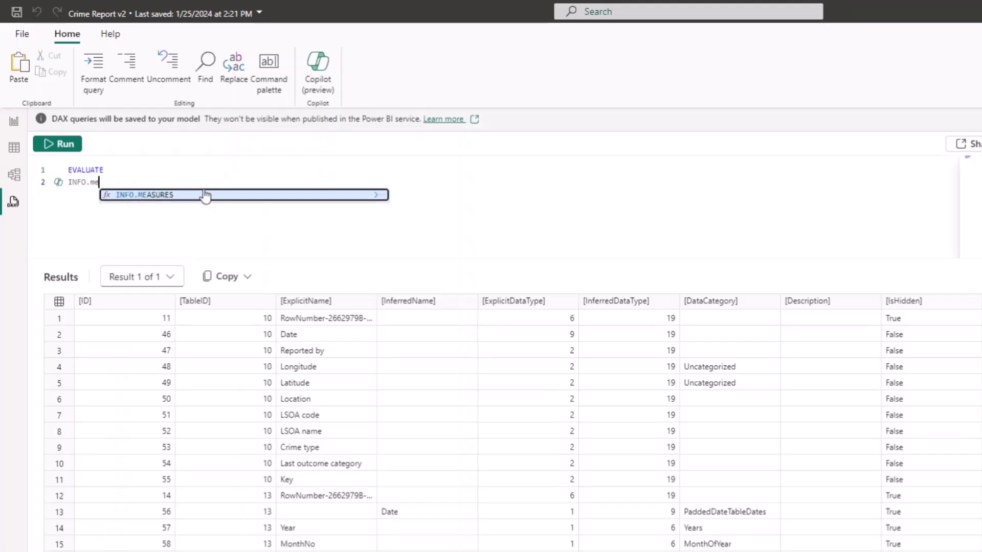
click(205, 195)
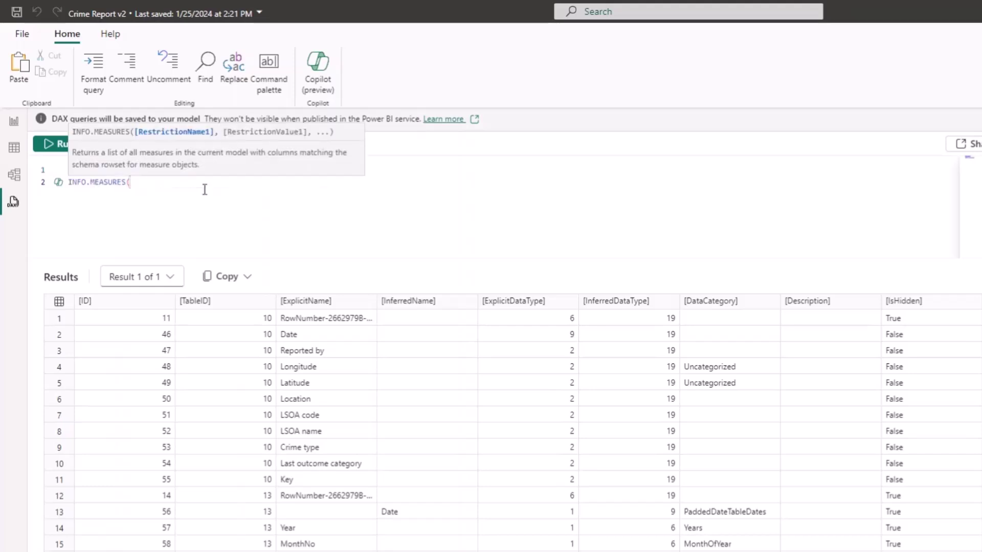
text())
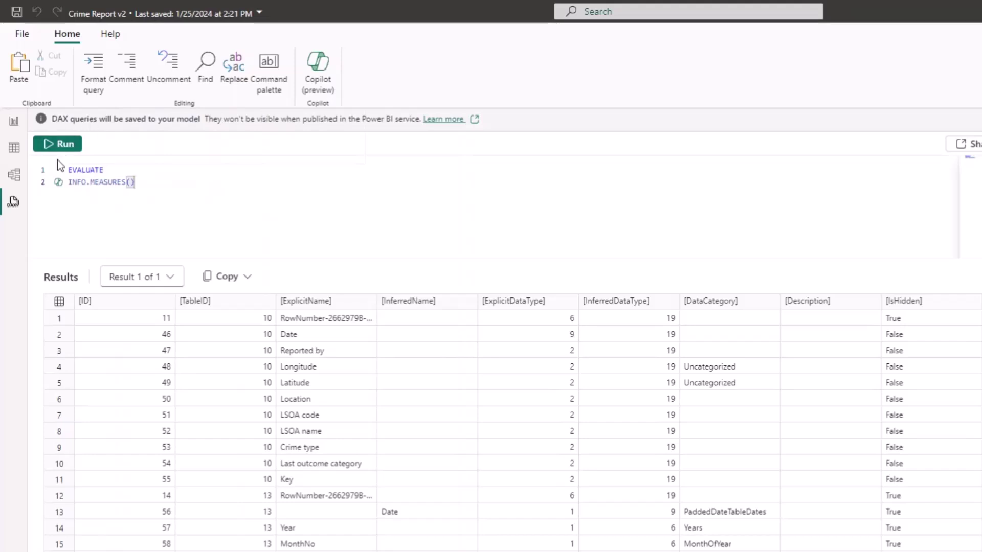
click(64, 144)
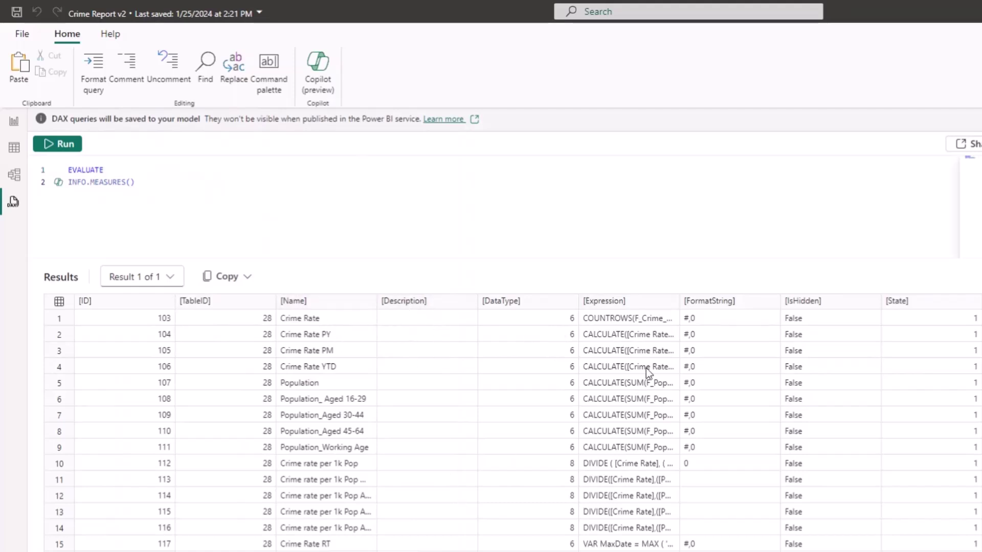
Widen the Expression column to show full measure formulas such as Crime Rate.
click(636, 322)
double_click(681, 300)
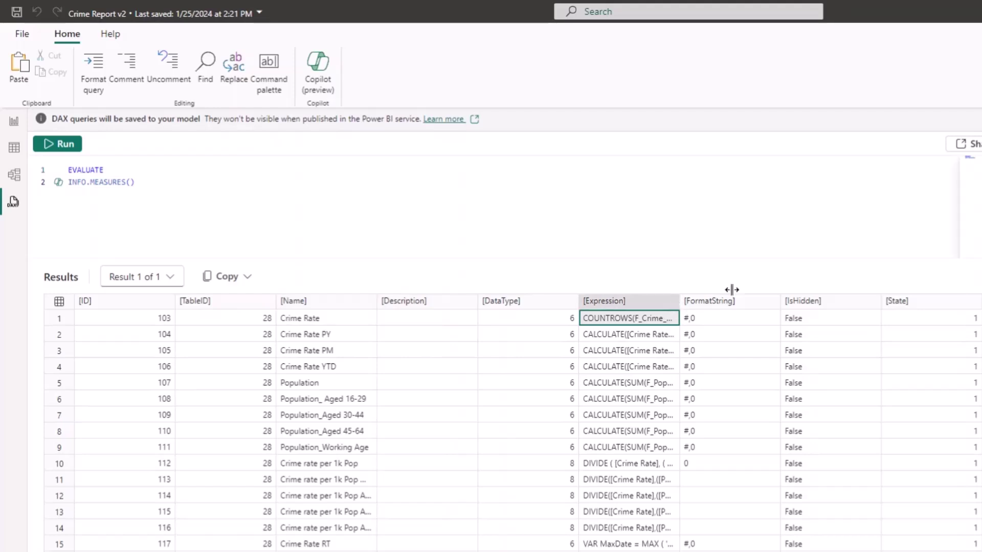
scroll(688, 407, down, 2)
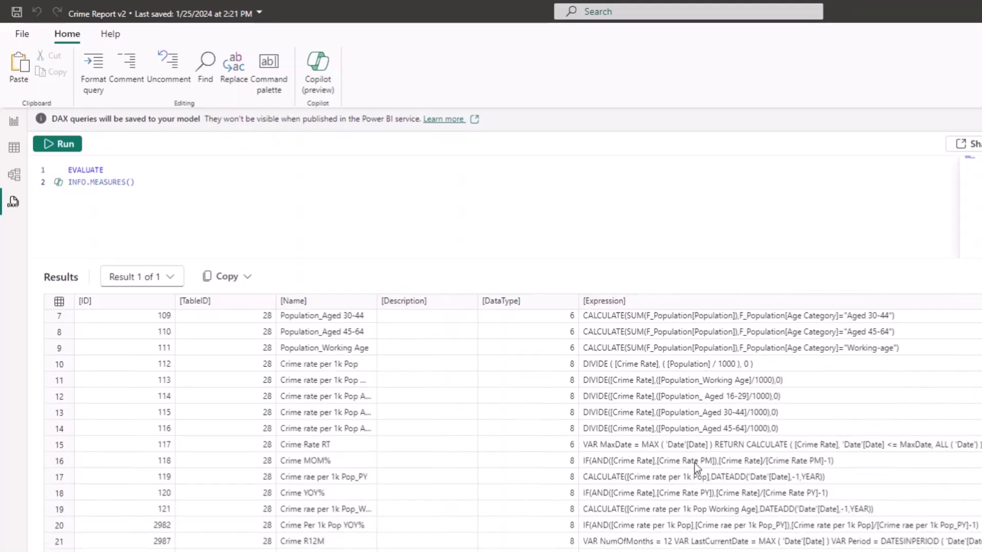
scroll(696, 541, up, 2)
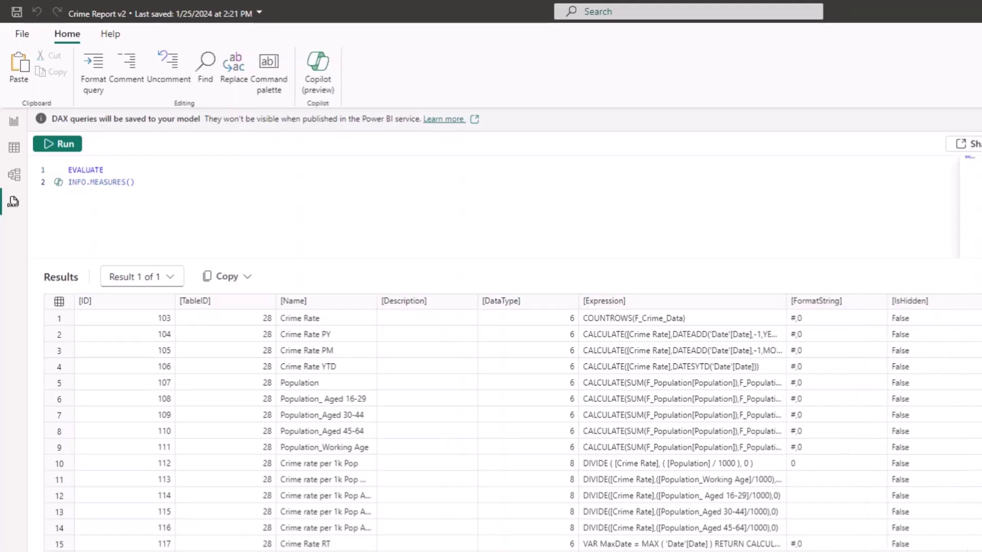
scroll(333, 373, right, 5)
click(170, 195)
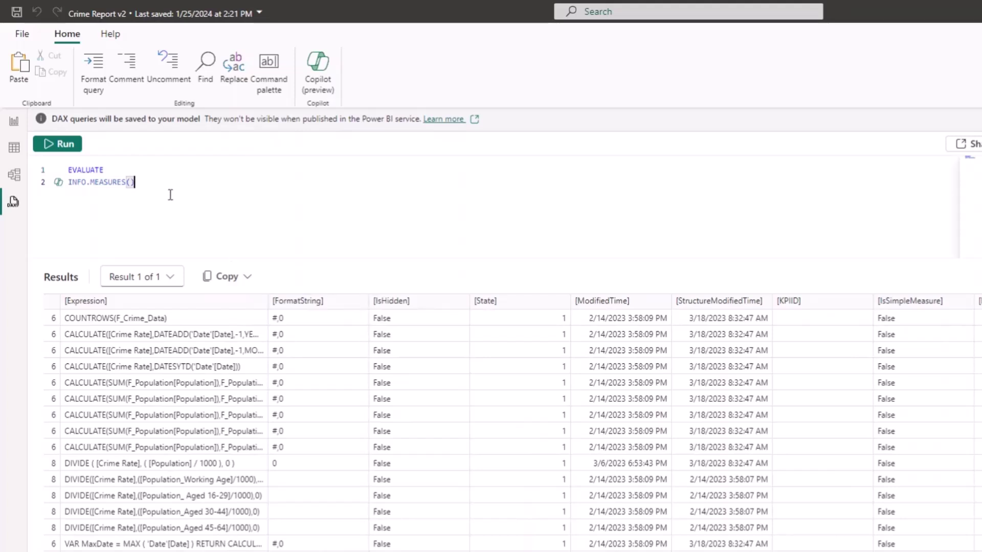
Change the query to EVALUATE INFO.TABLES() and run it, listing the model's 8 tables.
key(BackSpace)
key(BackSpace)
key(BackSpace)
key(BackSpace)
key(BackSpace)
key(BackSpace)
key(BackSpace)
key(BackSpace)
key(BackSpace)
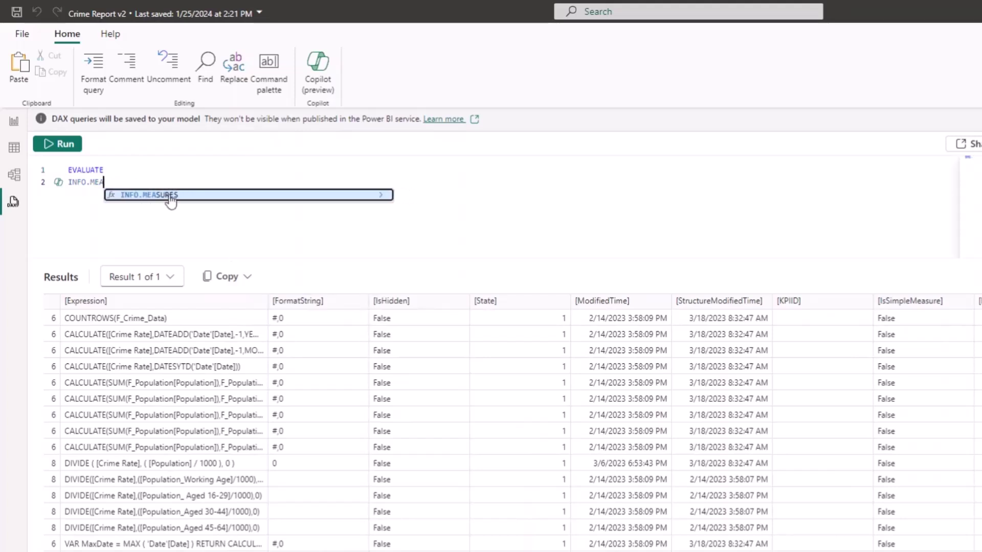
key(BackSpace)
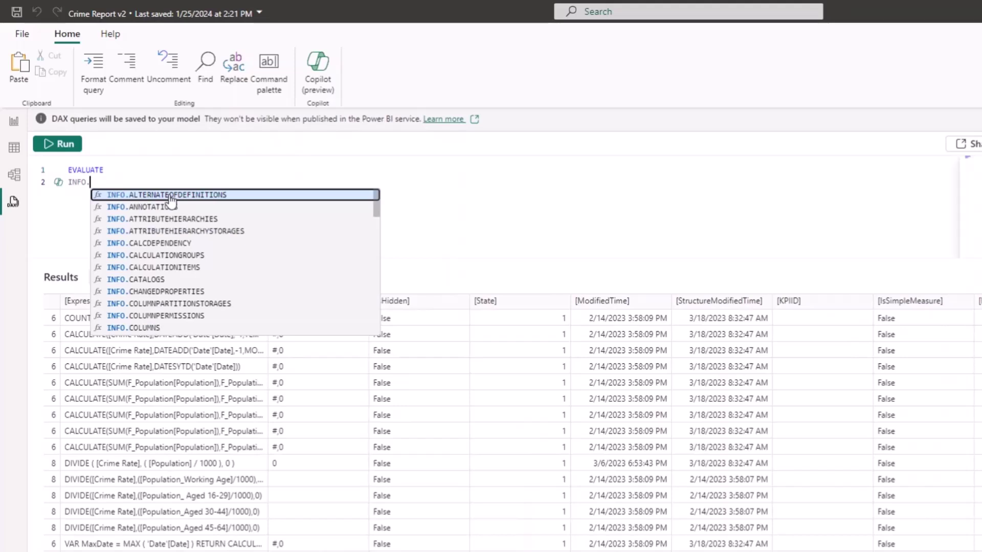
text(ta)
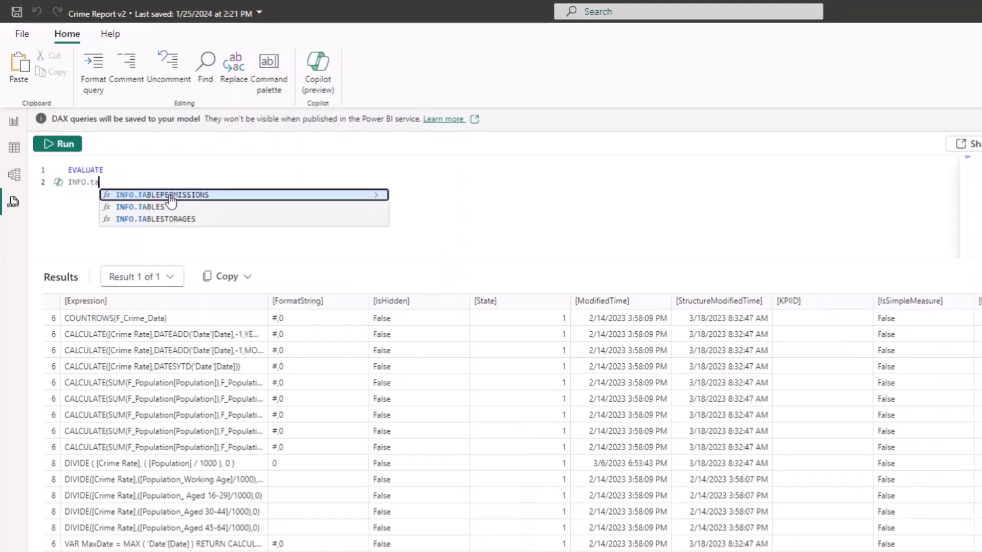
click(215, 206)
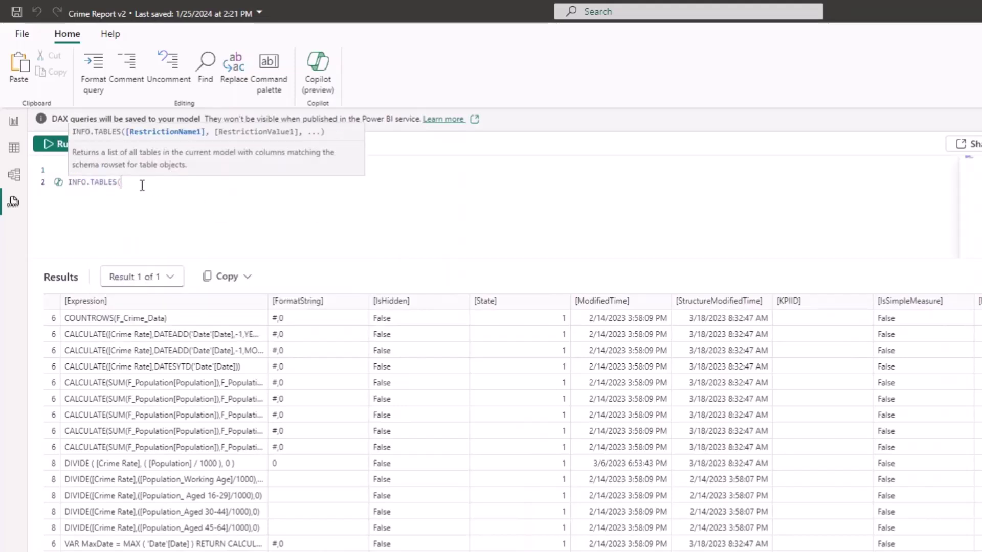
text())
click(58, 144)
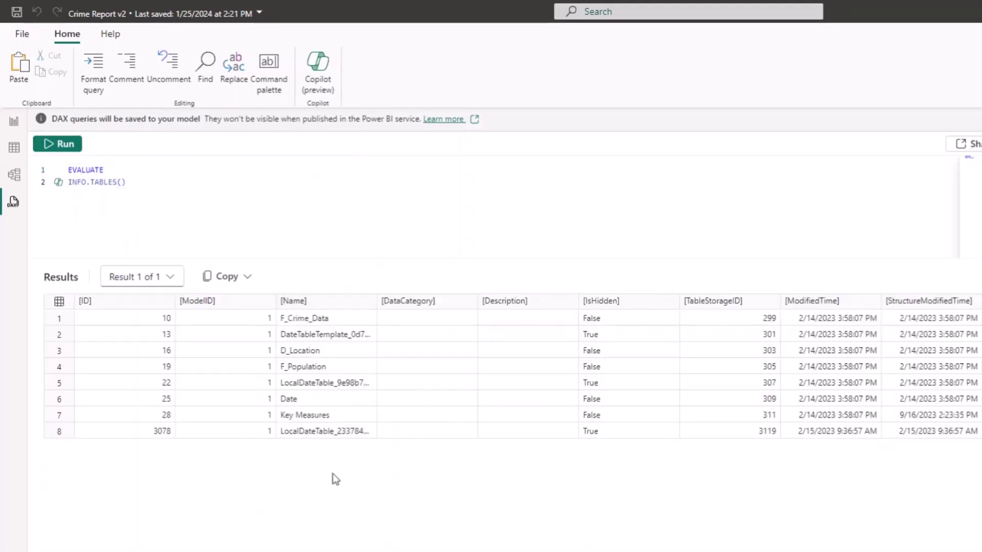
Trim the INFO.TABLES() call back to INFO. to choose another function.
scroll(511, 366, right, 15)
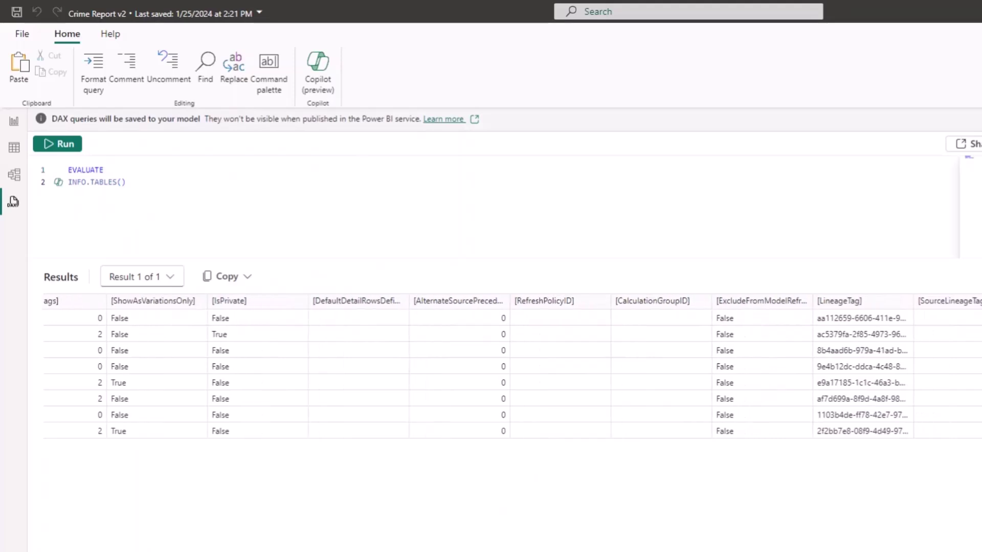
scroll(511, 366, left, 15)
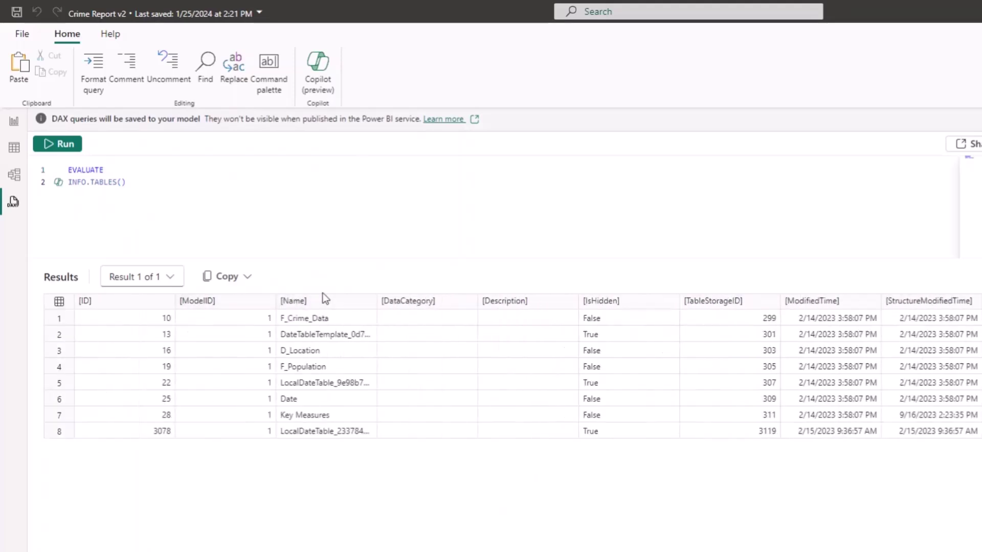
click(145, 184)
key(BackSpace)
key(BackSpace)
key(BackSpace)
key(BackSpace)
key(BackSpace)
key(BackSpace)
key(BackSpace)
key(BackSpace)
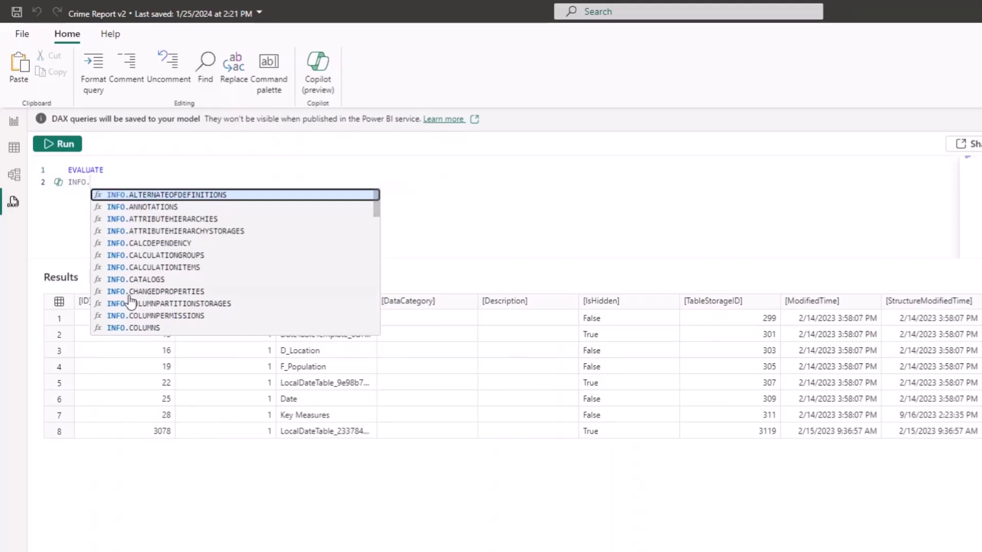
Complete and run EVALUATE INFO.CALCDEPENDENCY(), then scroll through the dependency results.
click(186, 243)
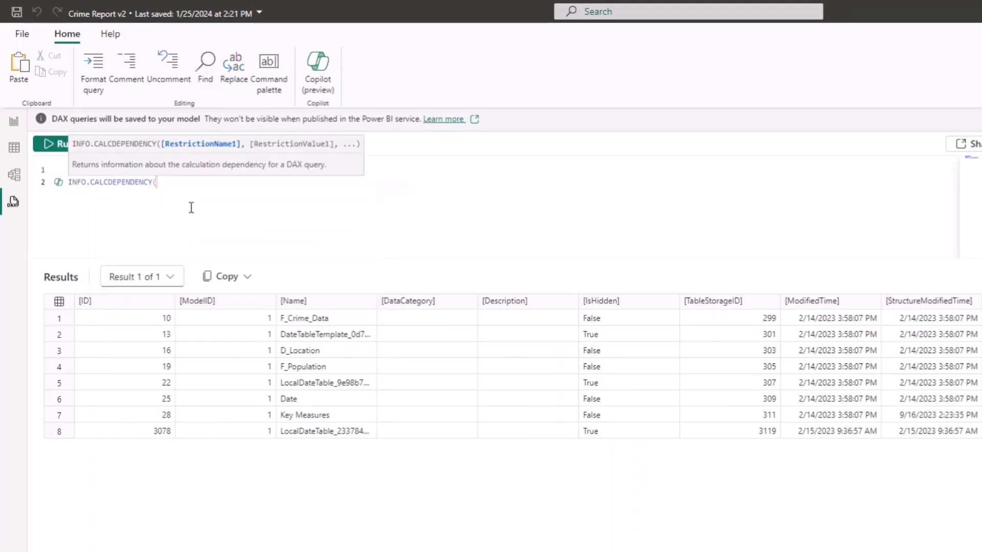
text())
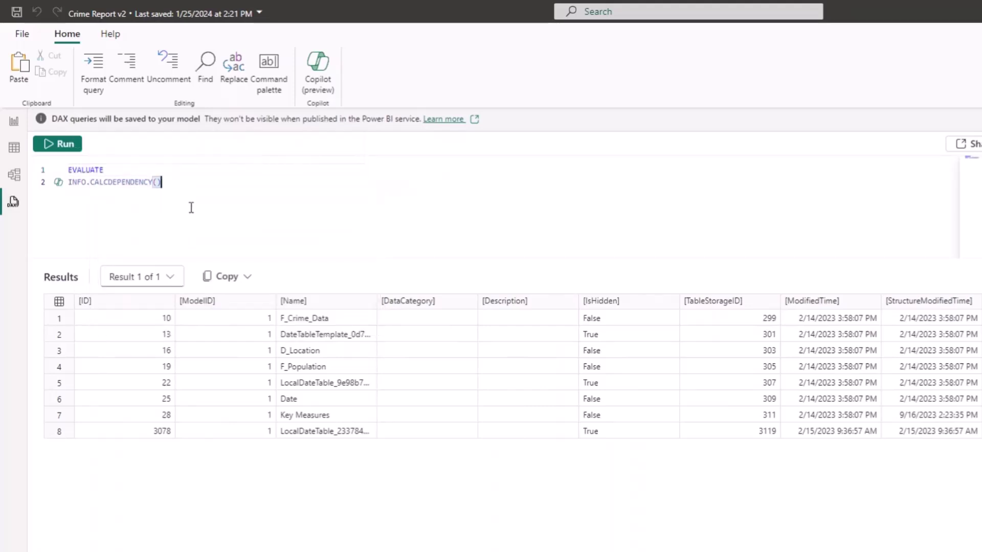
scroll(182, 206, up, 1)
scroll(182, 206, up, 1)
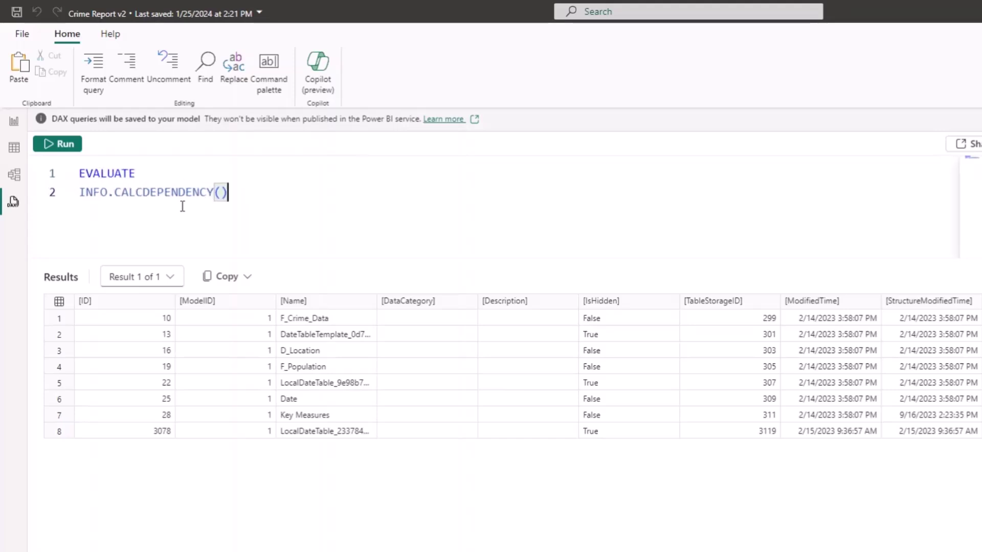
scroll(182, 207, up, 1)
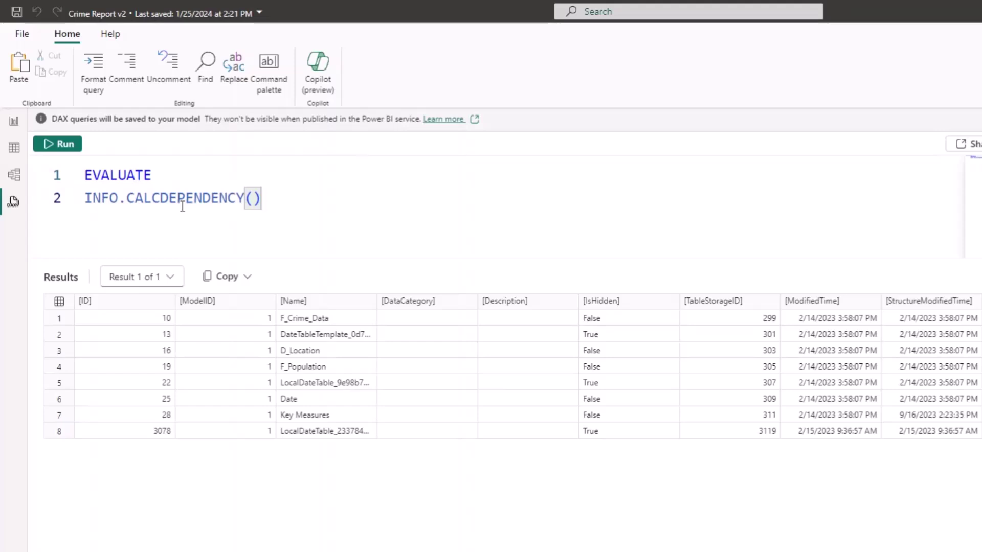
click(76, 149)
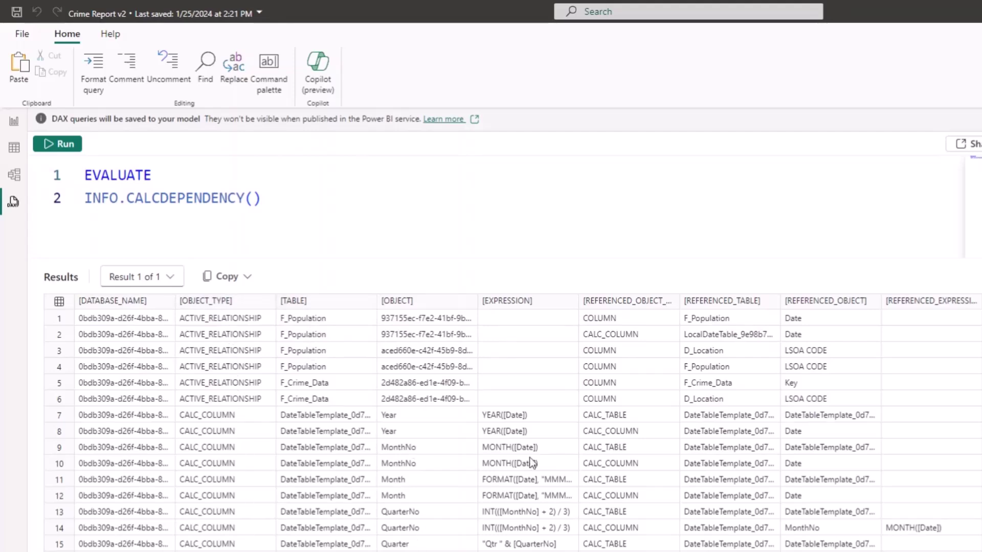
scroll(541, 535, down, 20)
scroll(512, 425, up, 20)
scroll(512, 424, right, 2)
scroll(532, 525, left, 2)
scroll(499, 451, down, 20)
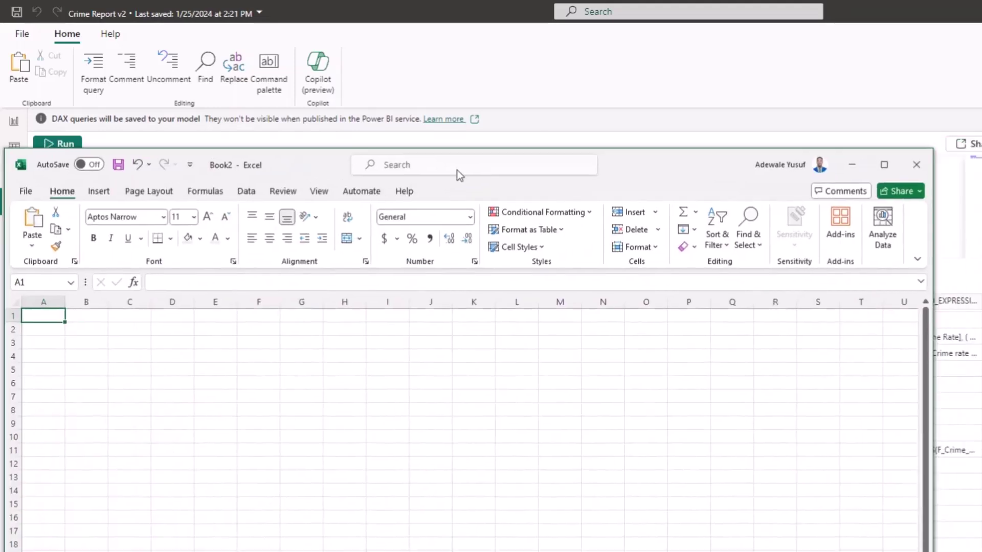
Maximize Book2 and start Get Data > From Database > From SQL Server Analysis Services Database.
double_click(642, 162)
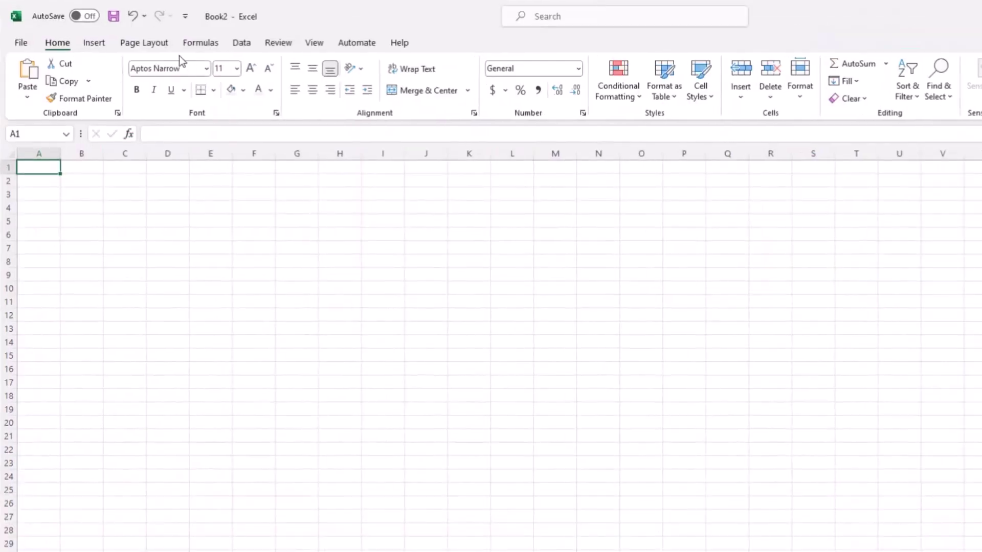
click(242, 43)
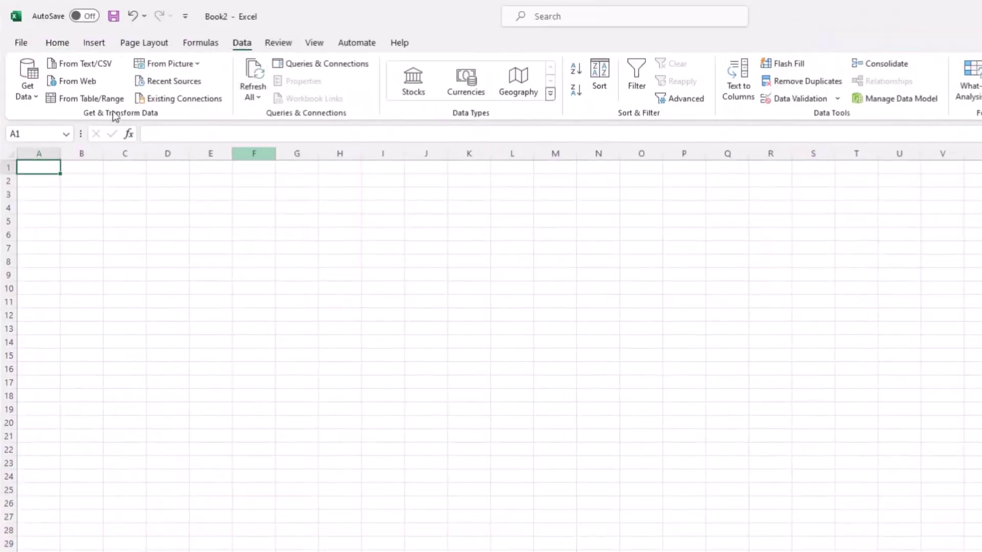
click(36, 96)
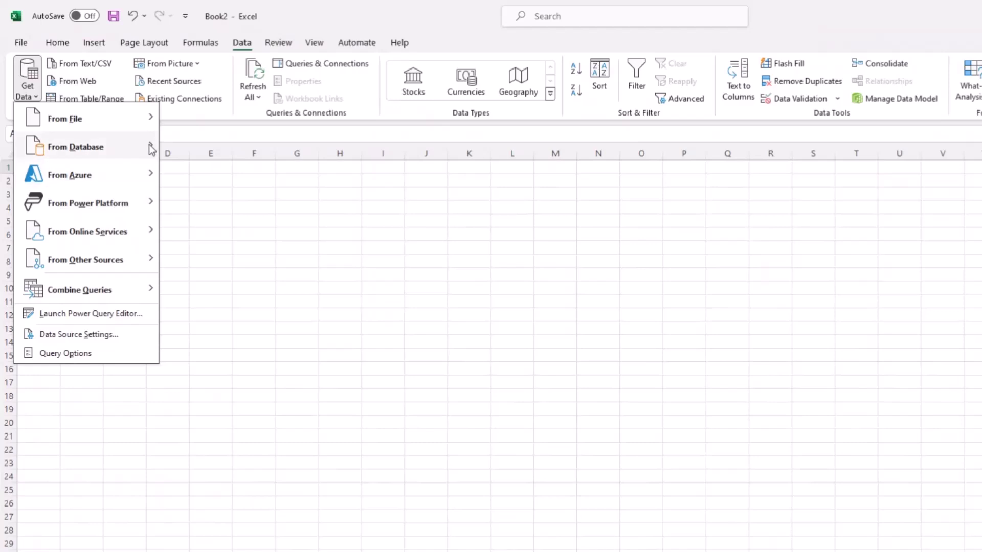
mouse_move(138, 154)
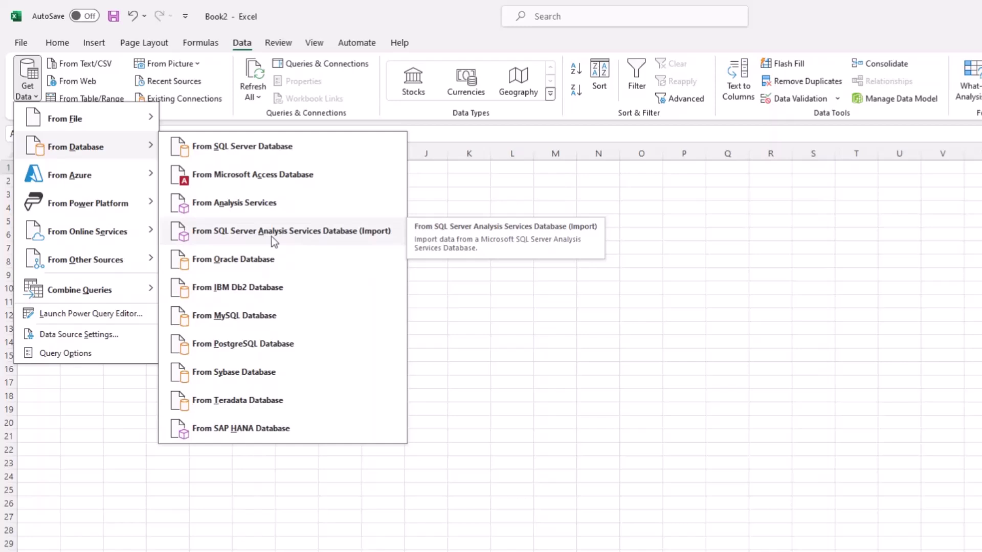
click(324, 235)
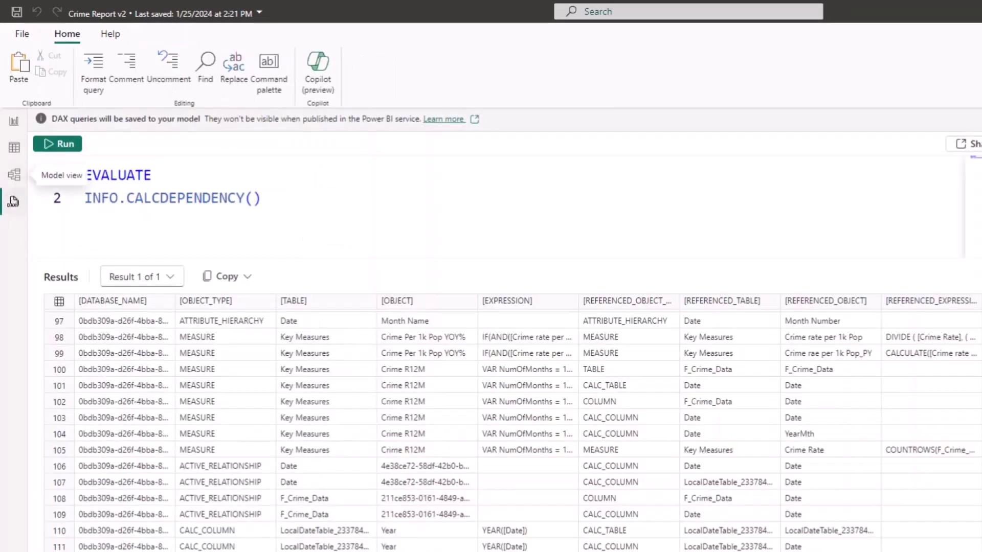
Look up the semantic model's server localhost:51278 and database ID in Model view, then return to Excel.
click(14, 176)
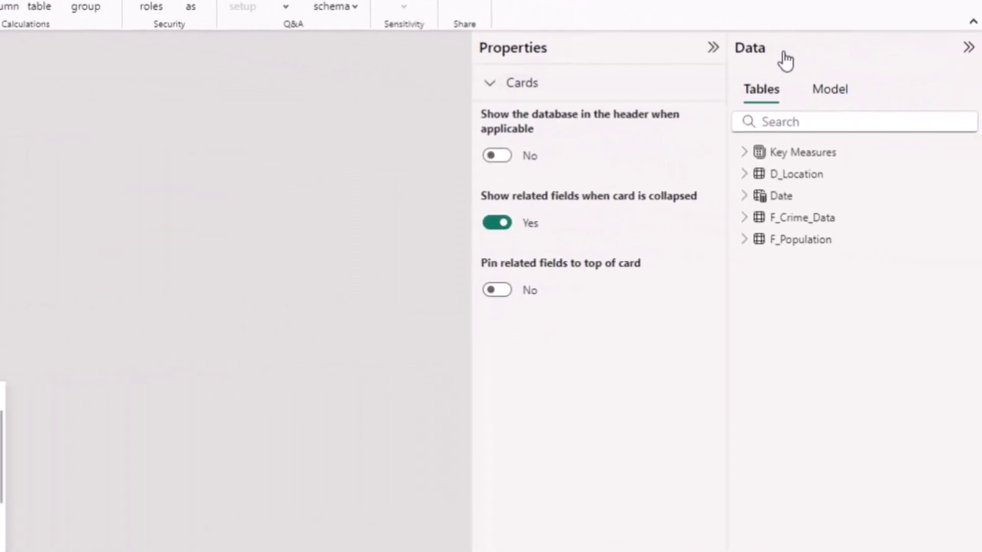
click(835, 98)
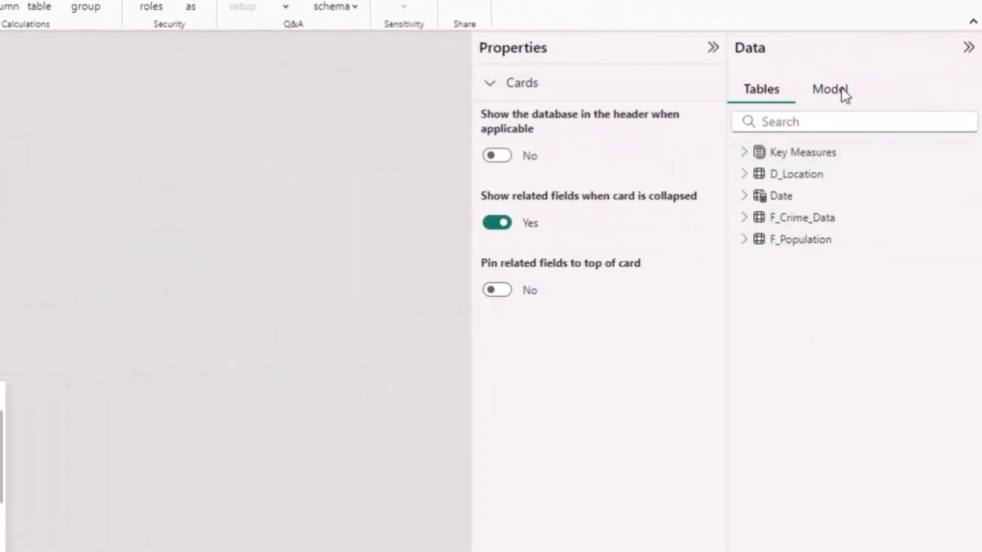
click(844, 94)
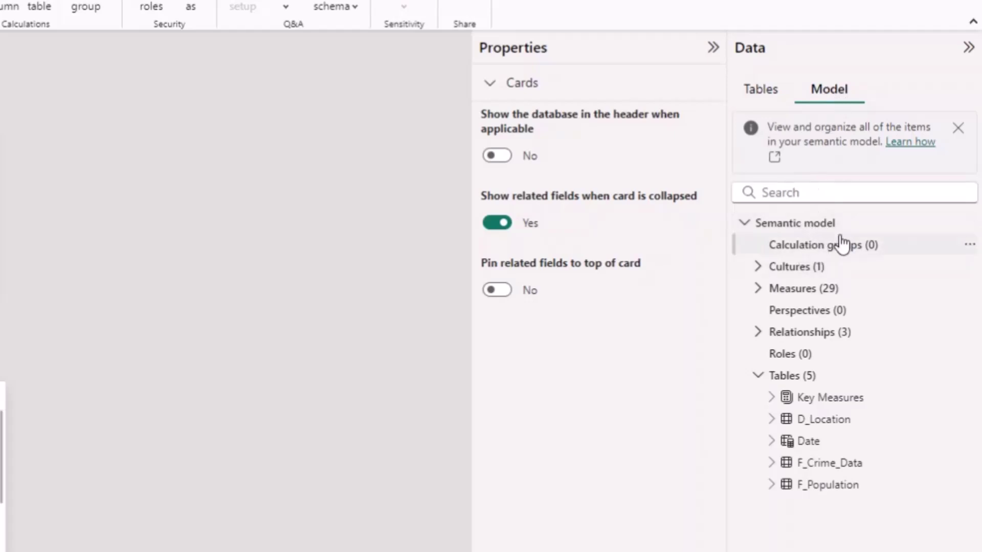
click(828, 226)
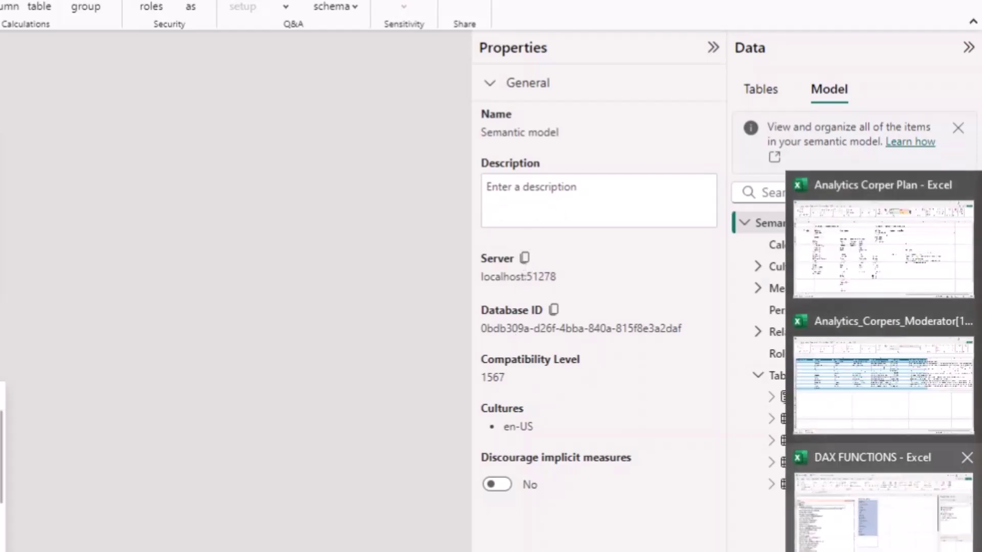
click(916, 245)
click(2, 330)
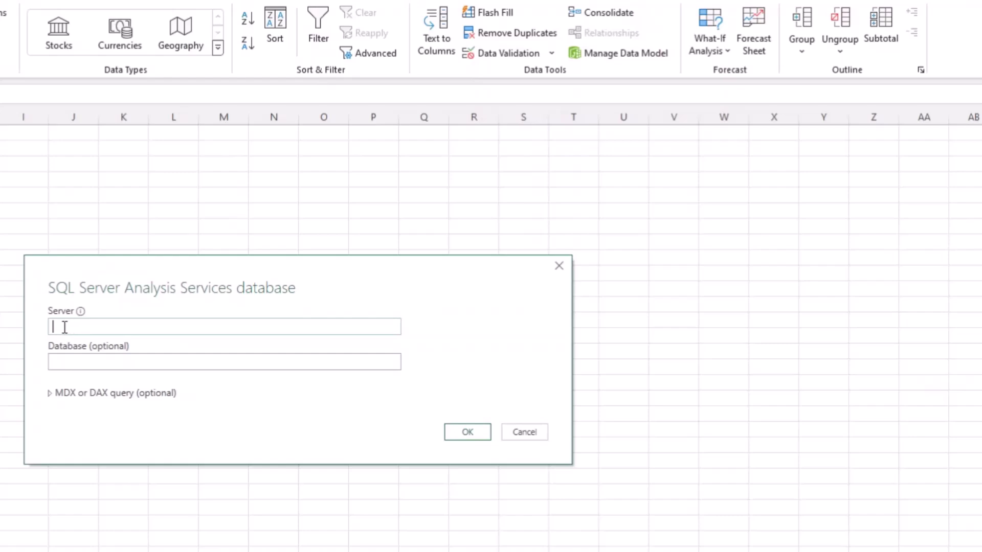
Enter server localhost:51278 and the Power BI model's database ID, then expand the MDX or DAX query box.
text(localhost:51278)
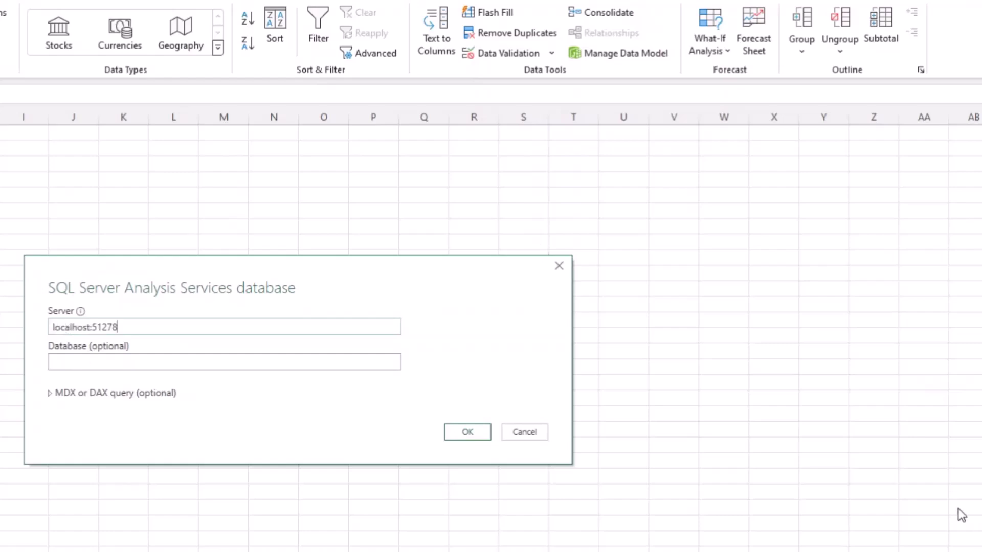
key(alt+Tab)
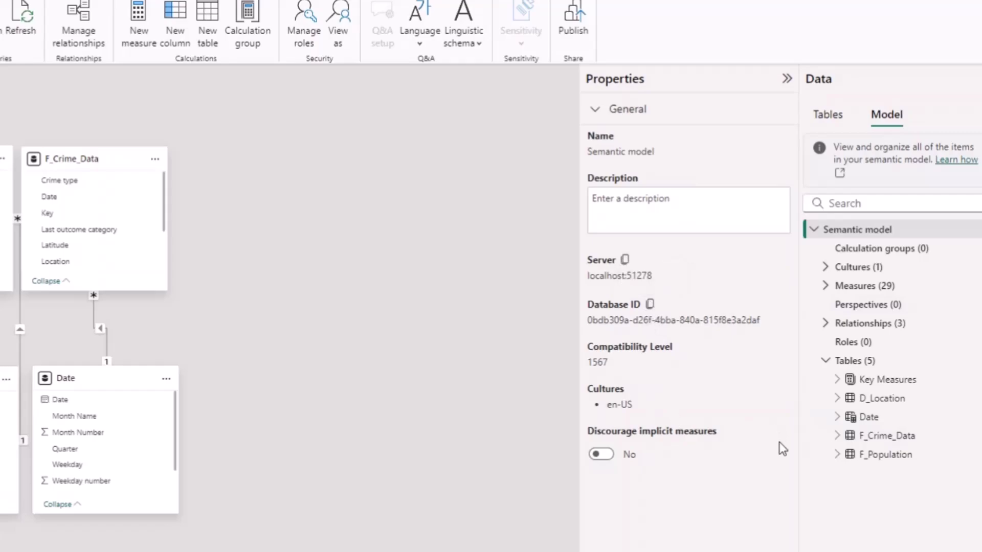
key(alt+Tab)
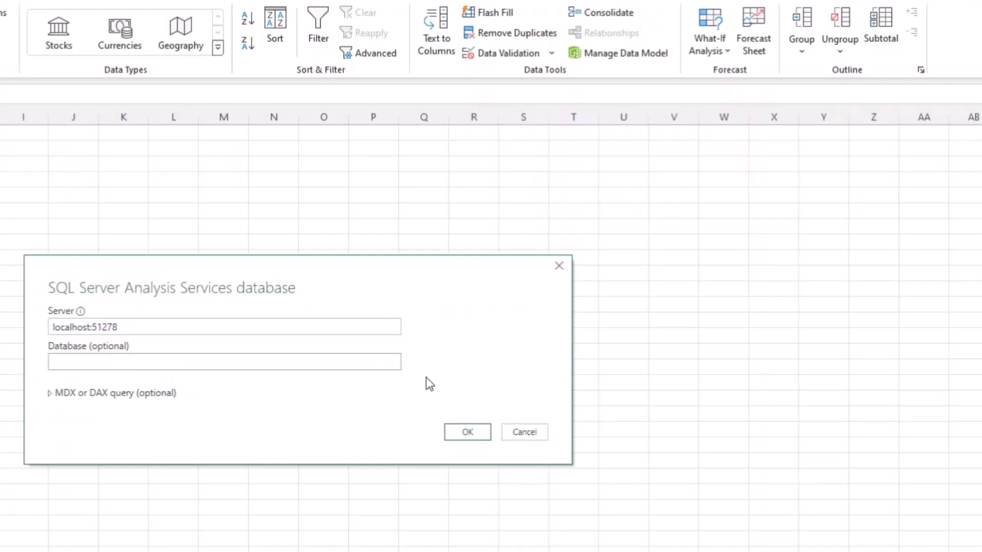
click(292, 359)
key(ctrl+v)
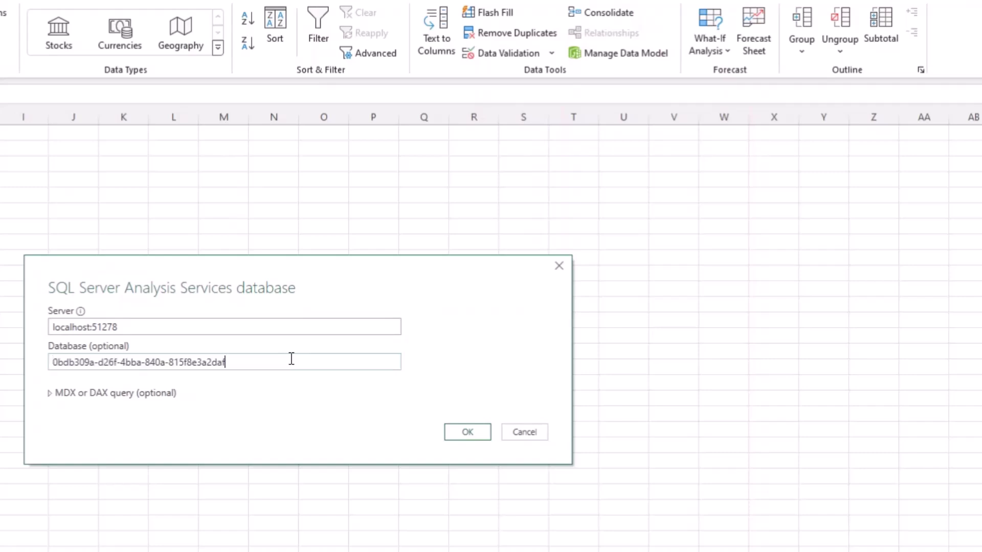
click(51, 394)
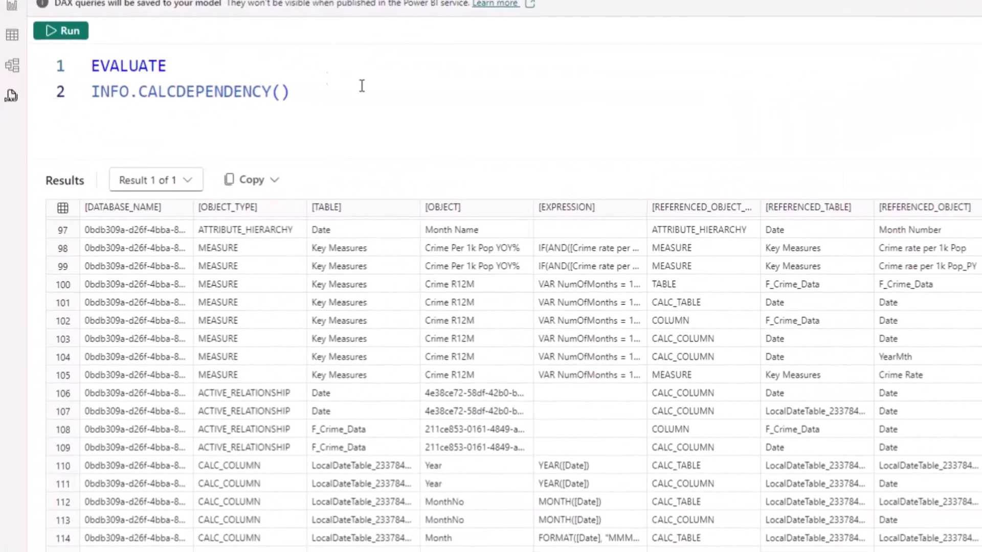
Copy both lines of the INFO.CALCDEPENDENCY query and bring Excel's connection dialog back.
drag(290, 92, 91, 59)
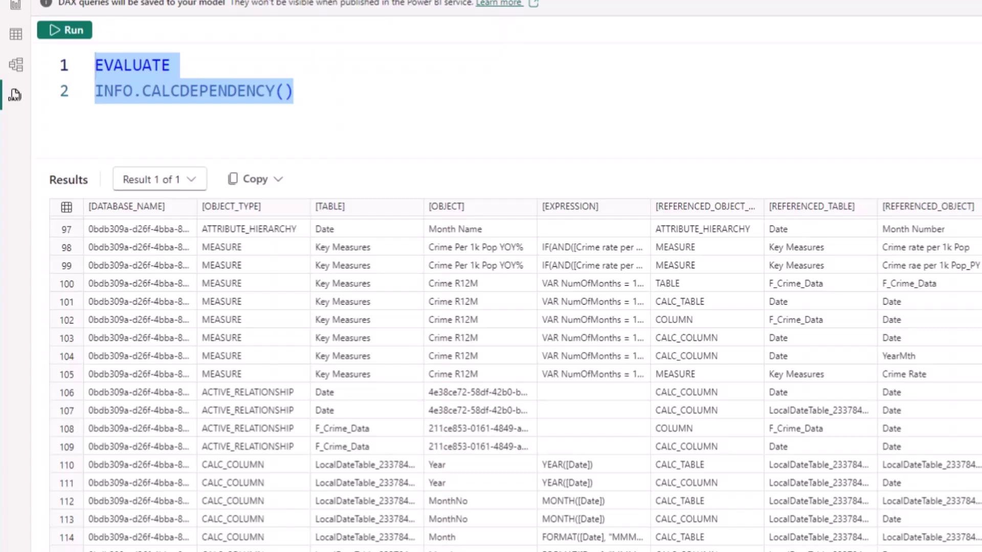
key(alt+Tab)
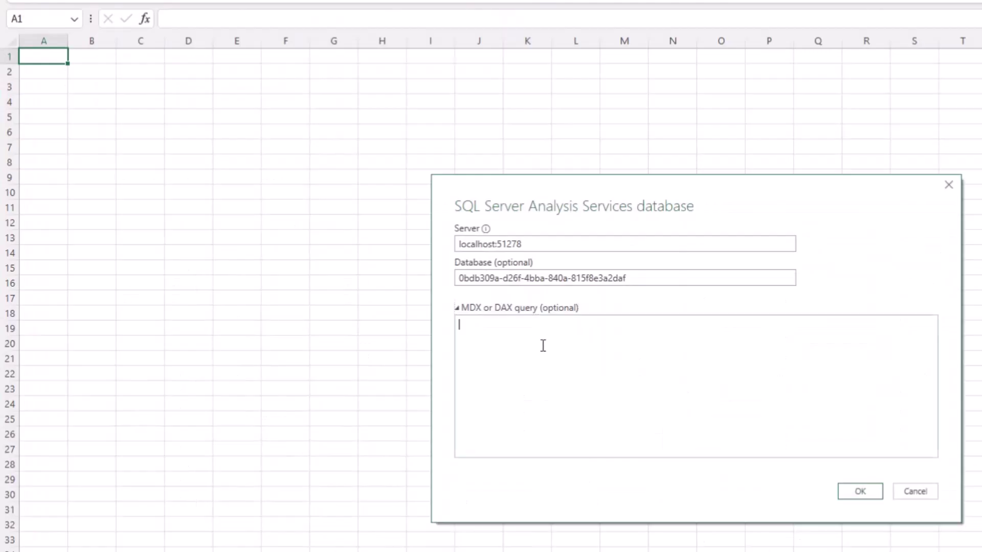
Use the CALCDEPENDENCY query with Windows credentials, scroll the data preview, then cancel without loading.
key(ctrl+v)
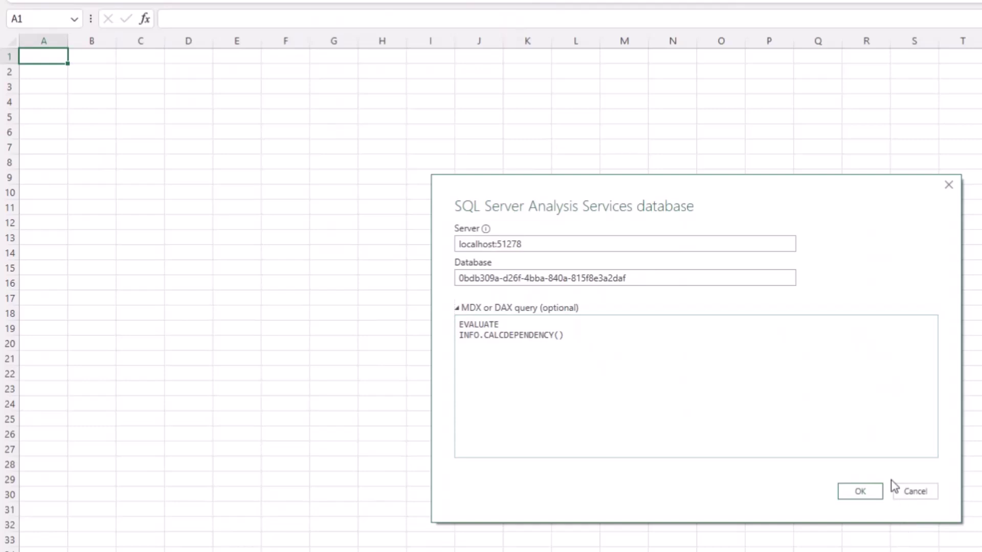
click(869, 497)
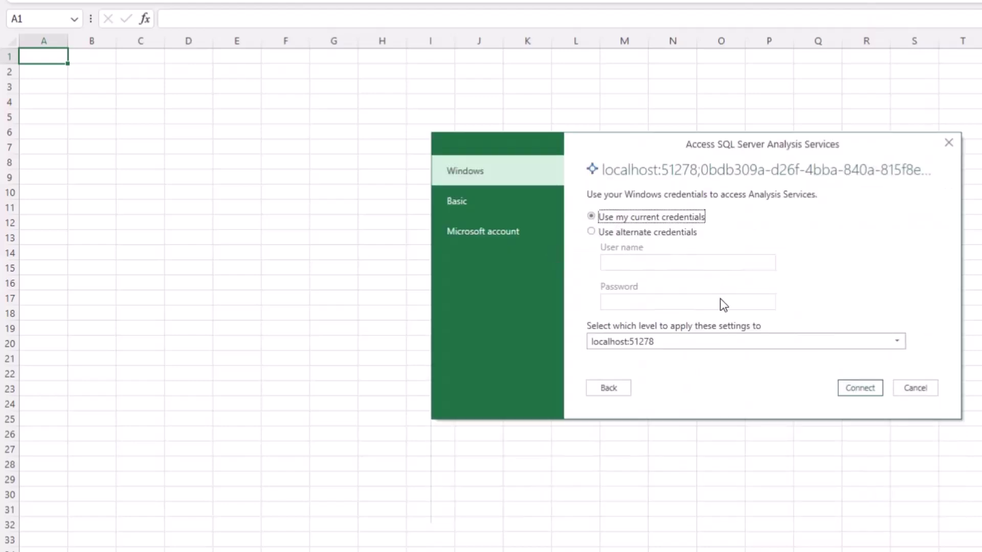
click(859, 389)
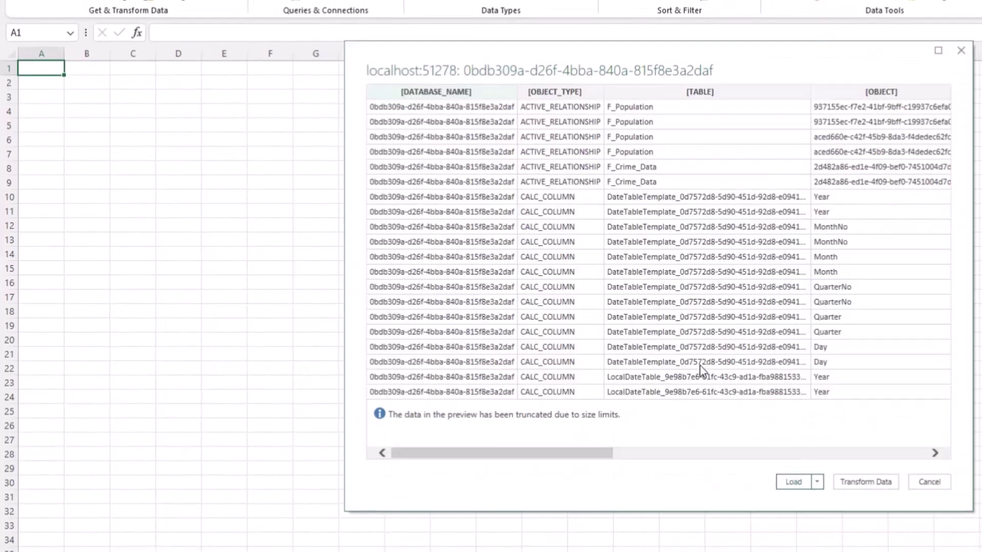
drag(583, 459, 531, 477)
click(934, 486)
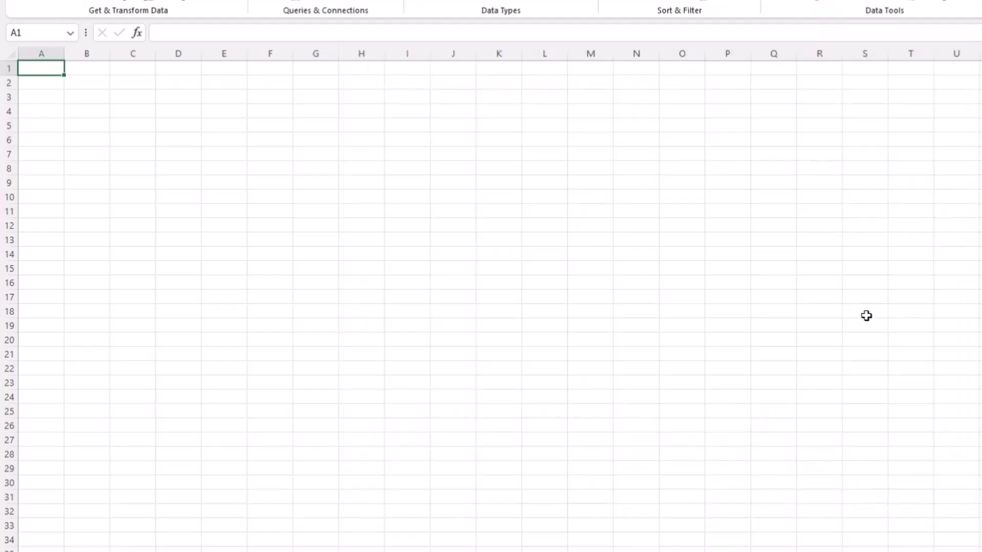